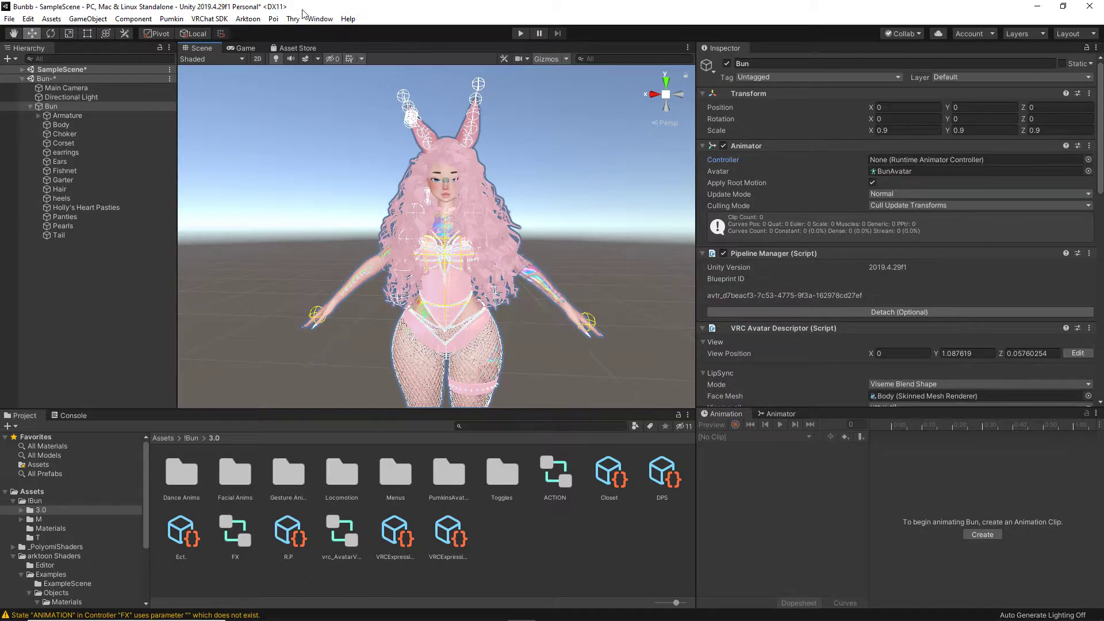
{"action": "left_click", "coordinate": [318, 19]}
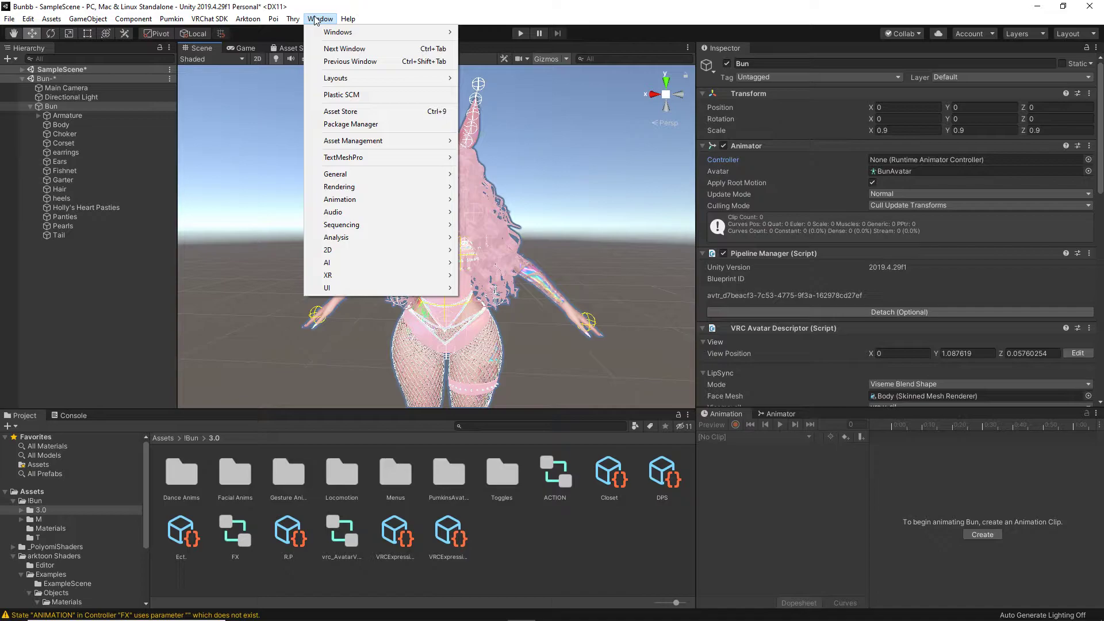
{"action": "mouse_move", "coordinate": [343, 204]}
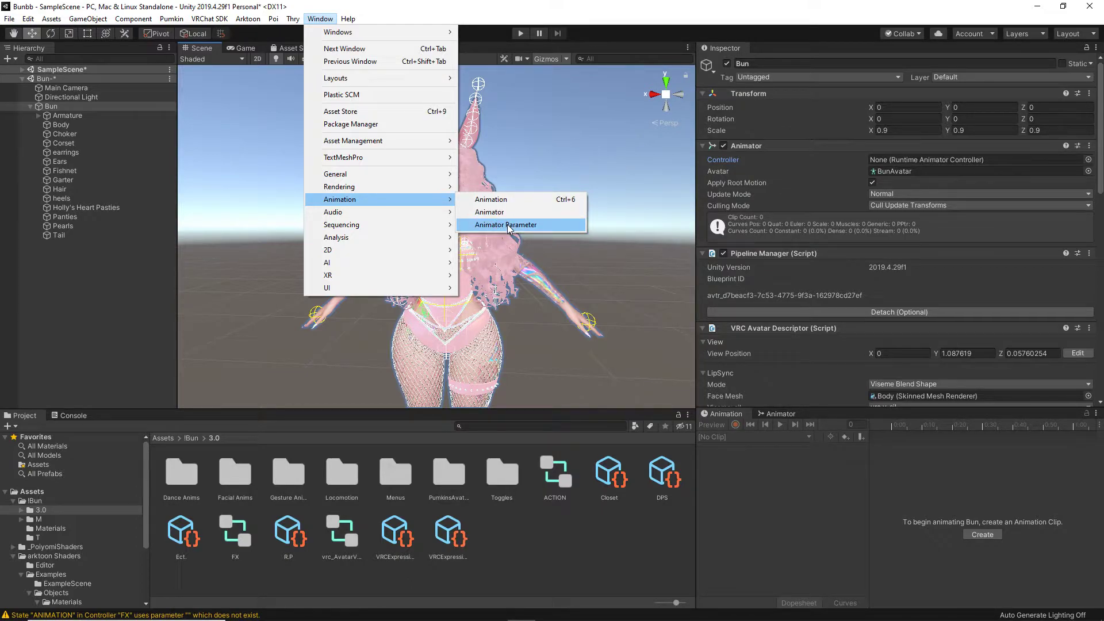
{"action": "left_click", "coordinate": [492, 199]}
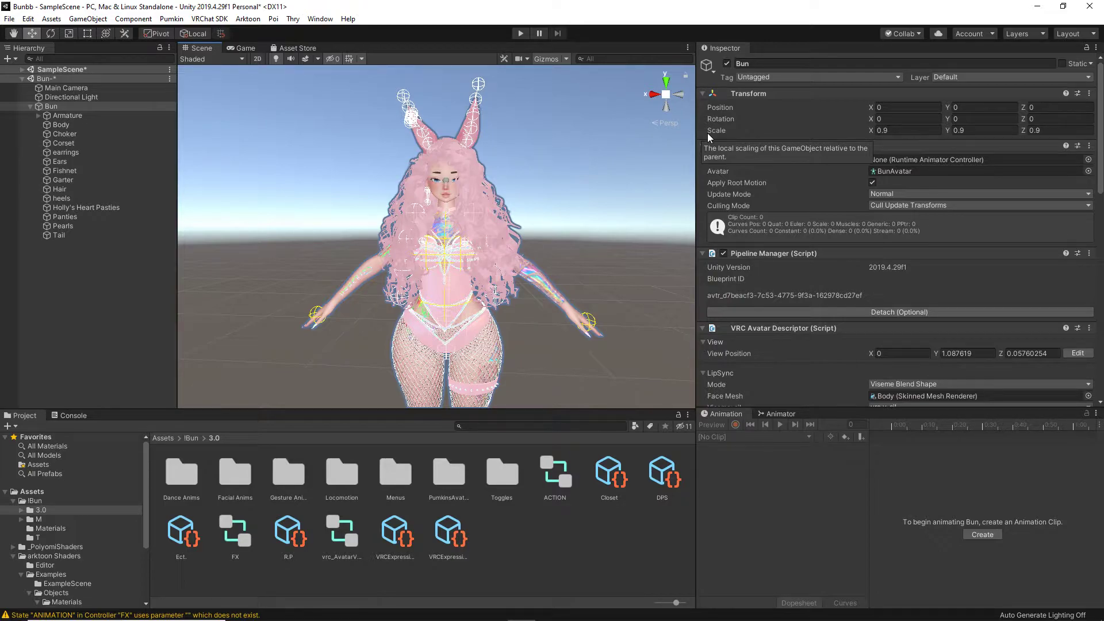
Step: Orbit closer around the avatar, review its Playable Layers including FX, and select Bun
{"action": "left_click_drag", "start_coordinate": [498, 199], "coordinate": [453, 255], "text": "alt"}
{"action": "scroll", "coordinate": [877, 280], "scroll_direction": "down", "scroll_amount": 15}
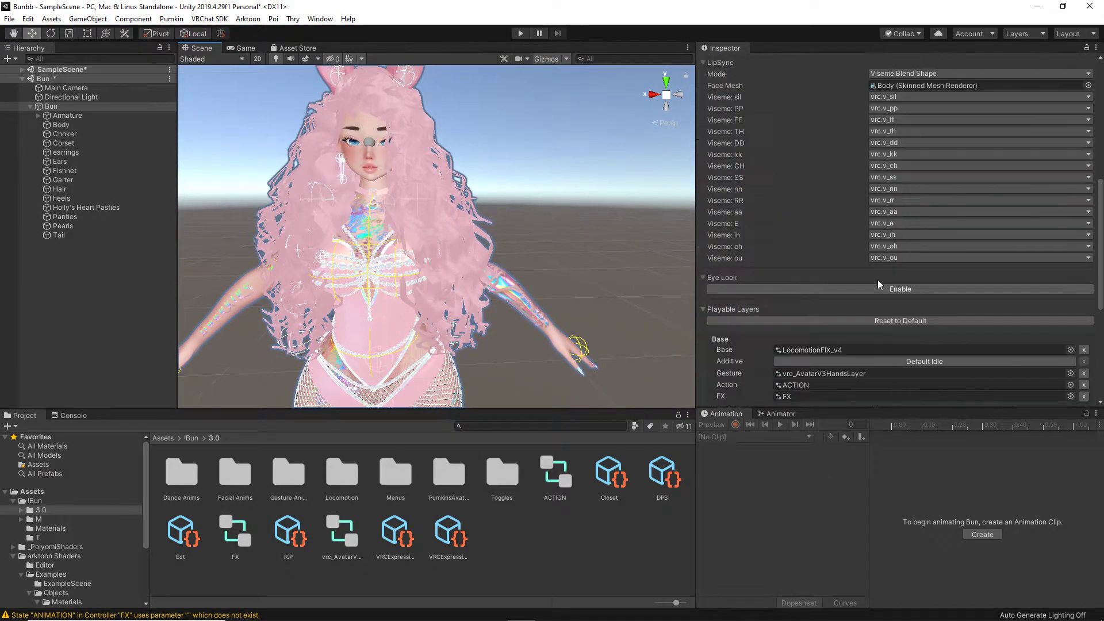
{"action": "scroll", "coordinate": [864, 266], "scroll_direction": "up", "scroll_amount": 2}
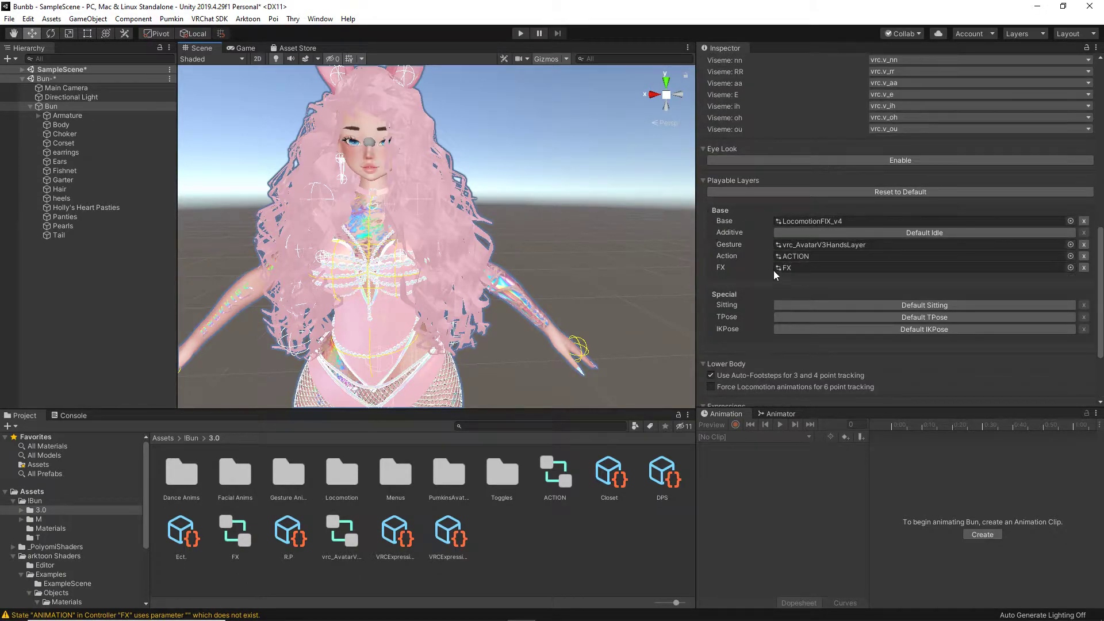
{"action": "left_click_drag", "start_coordinate": [557, 199], "coordinate": [533, 192], "text": "alt"}
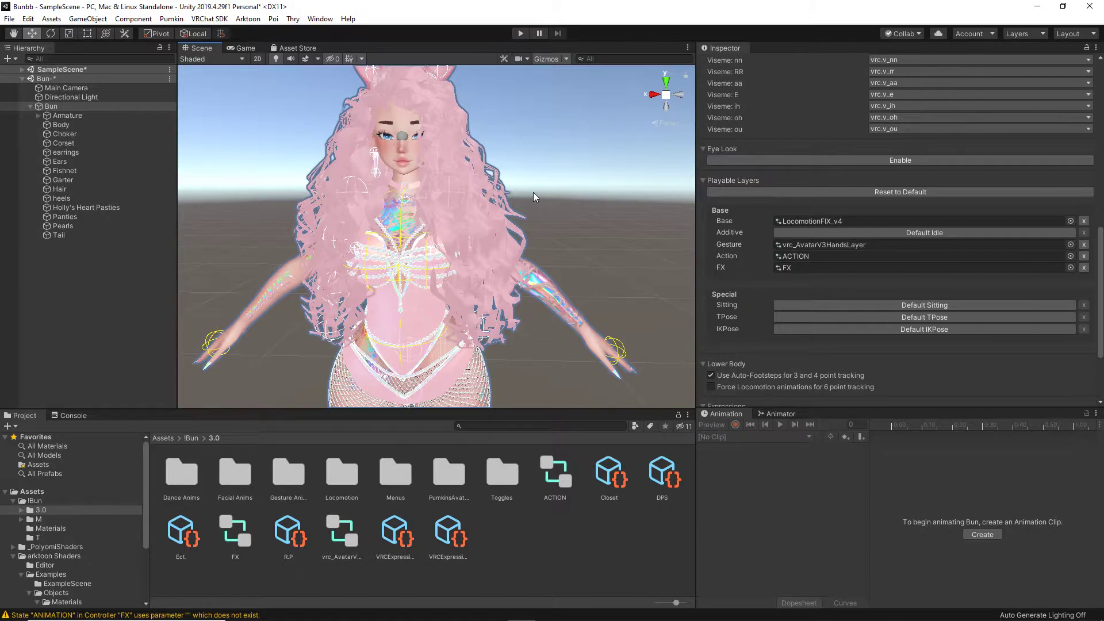
{"action": "scroll", "coordinate": [889, 178], "scroll_direction": "up", "scroll_amount": 10}
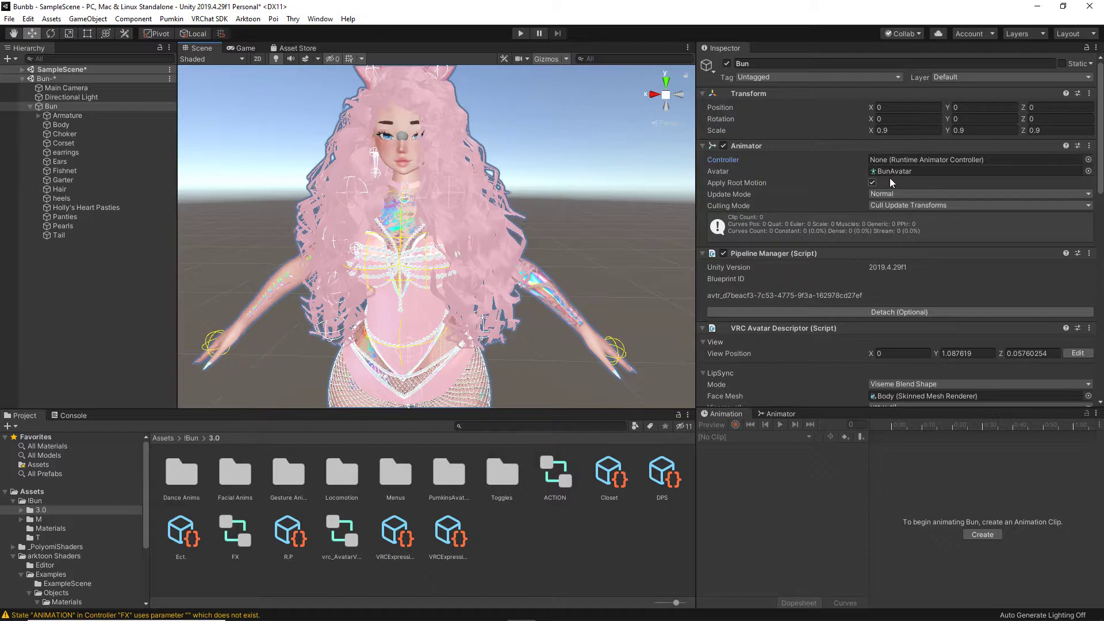
{"action": "left_click", "coordinate": [43, 107]}
{"action": "left_click", "coordinate": [58, 107]}
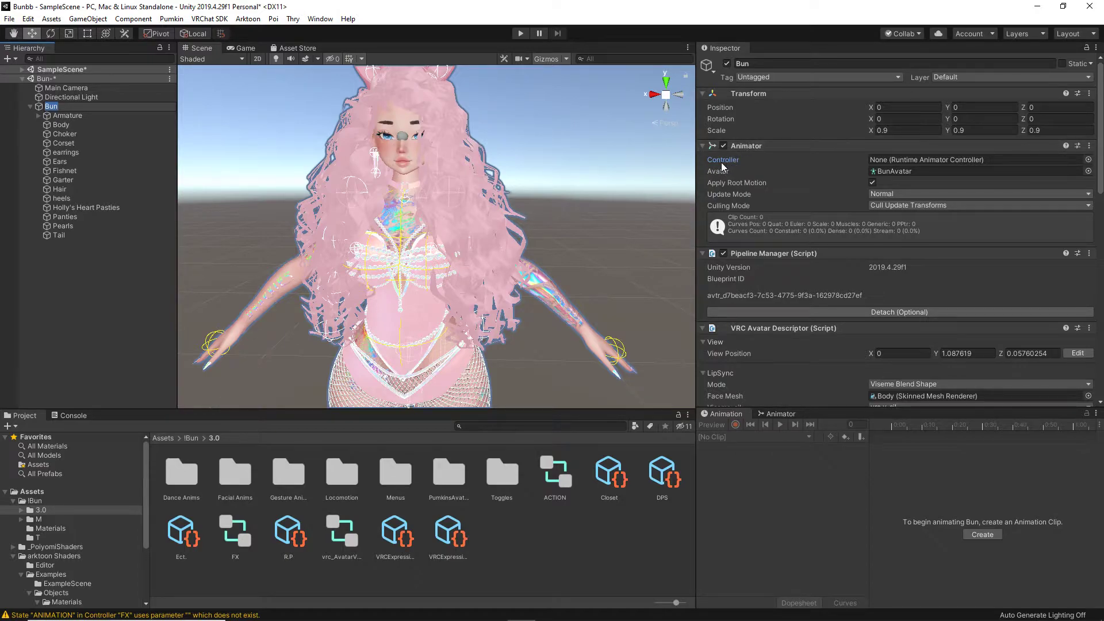
Step: Assign the FX controller to the Bun Animator's Controller field
{"action": "left_click", "coordinate": [911, 160]}
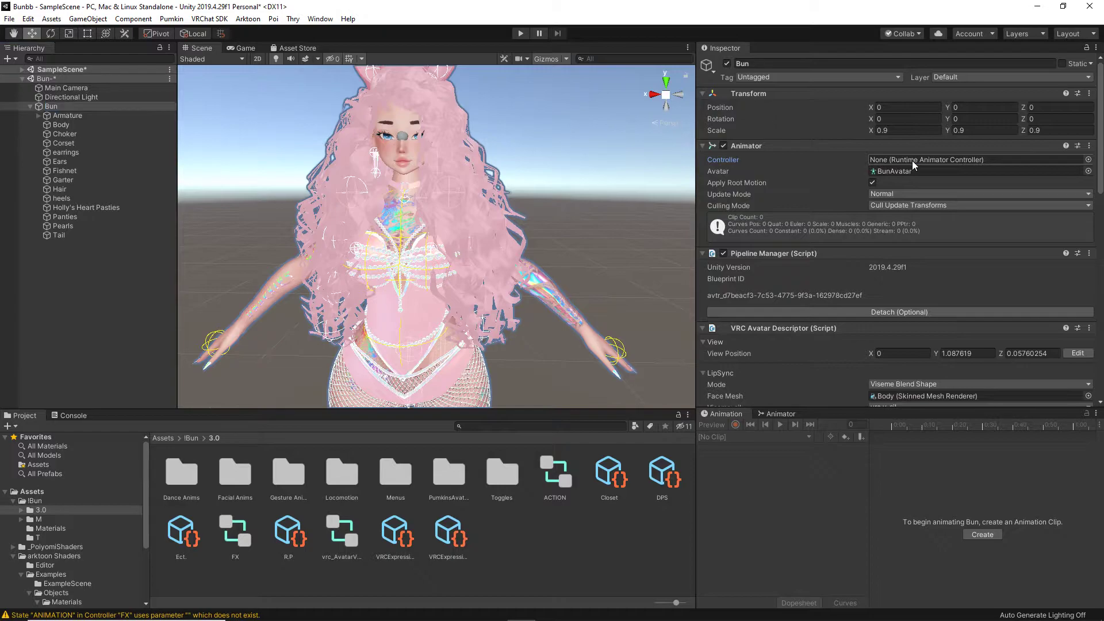
{"action": "left_click", "coordinate": [1087, 160]}
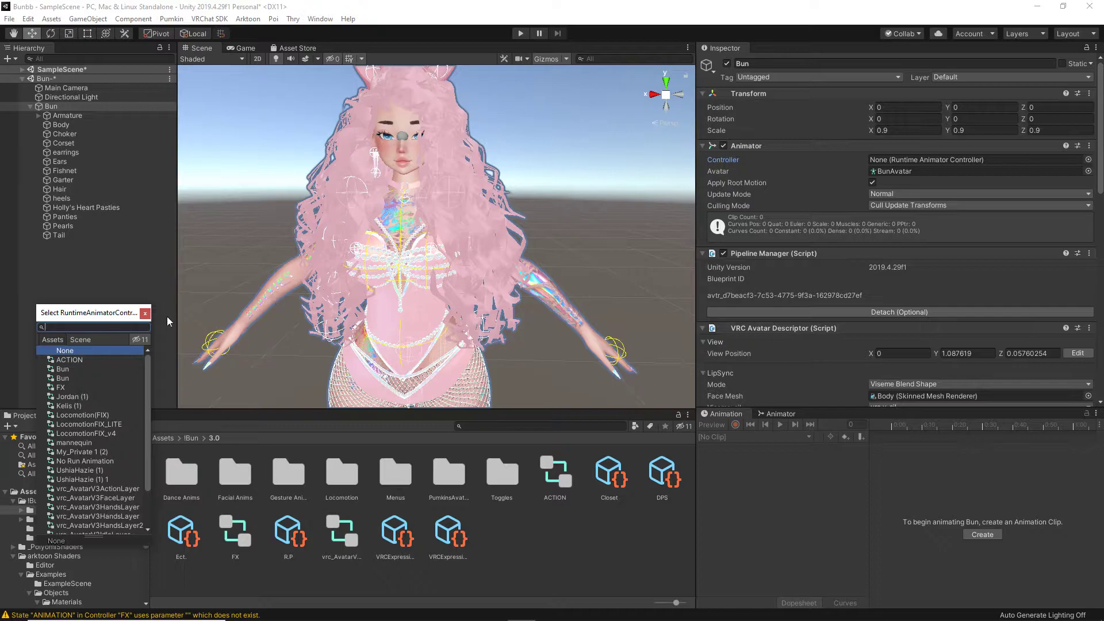
{"action": "scroll", "coordinate": [84, 425], "scroll_direction": "down", "scroll_amount": 2}
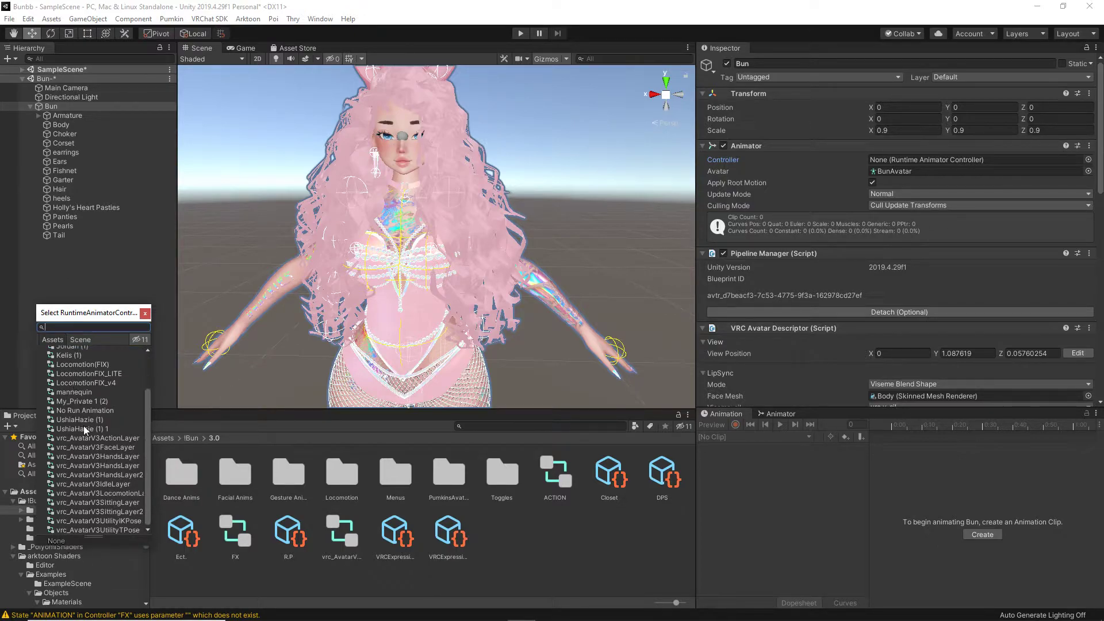
{"action": "scroll", "coordinate": [84, 426], "scroll_direction": "up", "scroll_amount": 2}
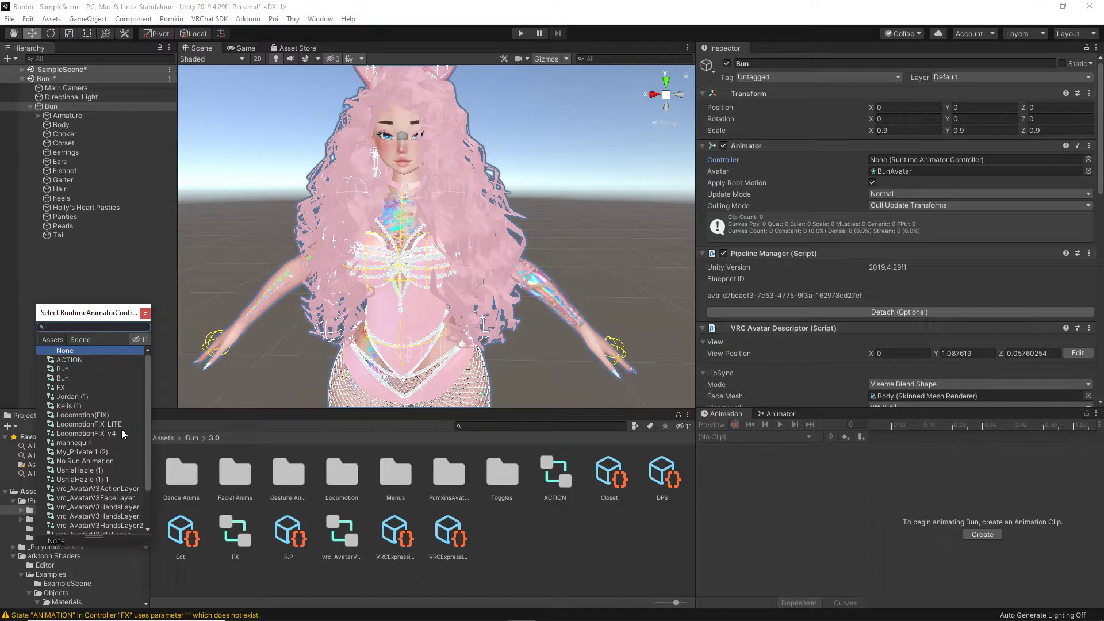
{"action": "double_click", "coordinate": [61, 386]}
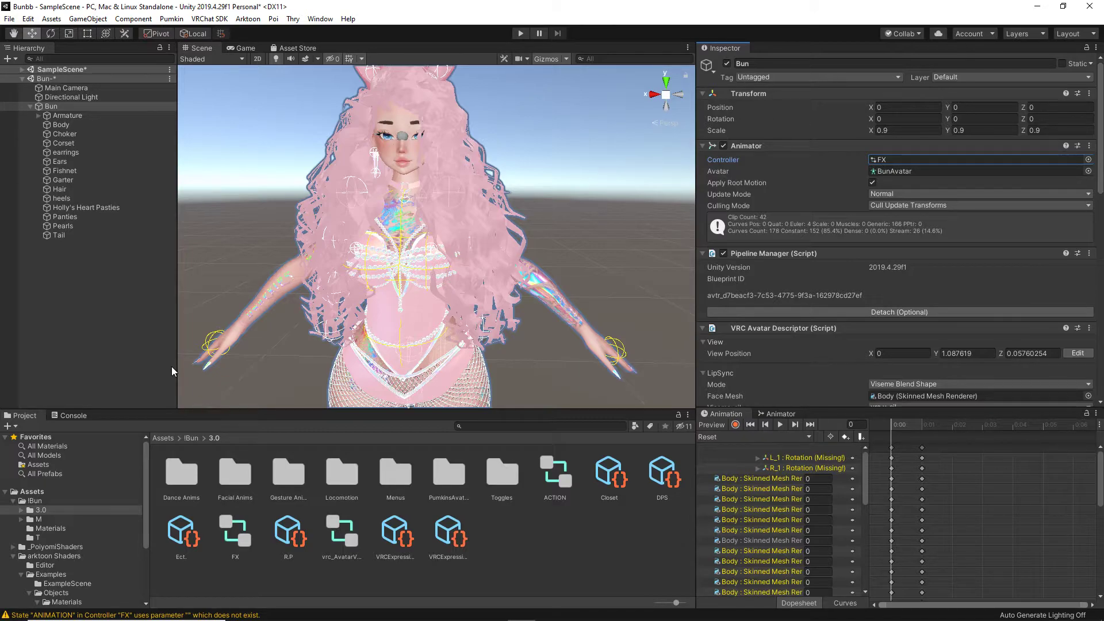
{"action": "scroll", "coordinate": [509, 307], "scroll_direction": "down", "scroll_amount": 3}
Step: Pan up to show the ears, then drop down the Animation window's clip list from Reset
{"action": "scroll", "coordinate": [509, 307], "scroll_direction": "up", "scroll_amount": 3}
{"action": "left_click_drag", "start_coordinate": [460, 322], "coordinate": [441, 327], "text": "alt"}
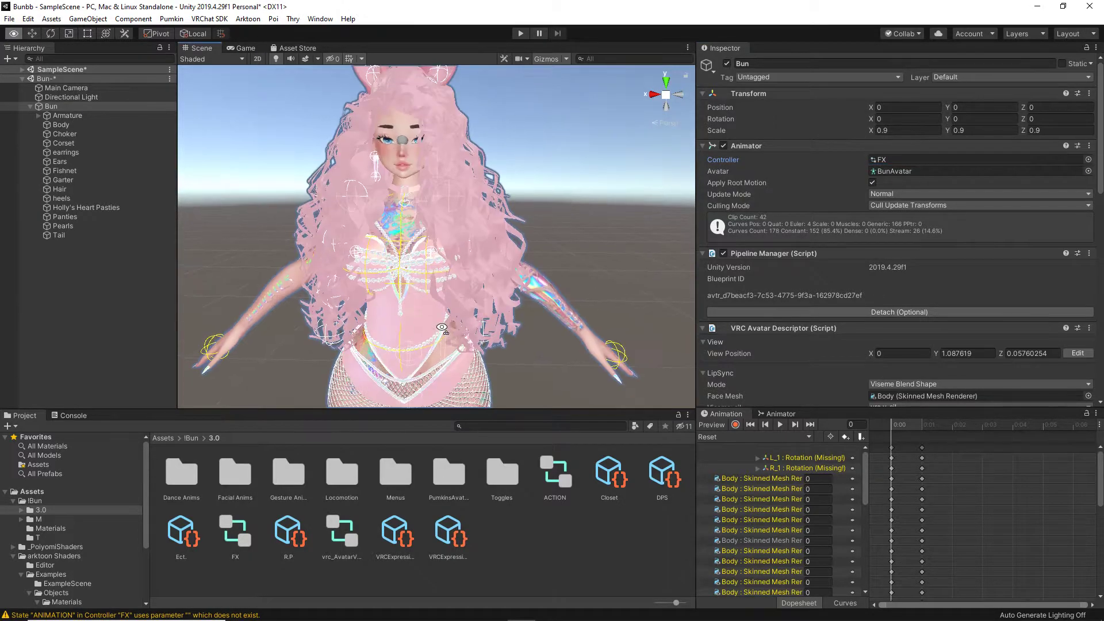
{"action": "mouse_move", "coordinate": [441, 328]}
{"action": "middle_mouse_down"}
{"action": "mouse_move", "coordinate": [451, 320]}
{"action": "mouse_move", "coordinate": [441, 326]}
{"action": "middle_mouse_up"}
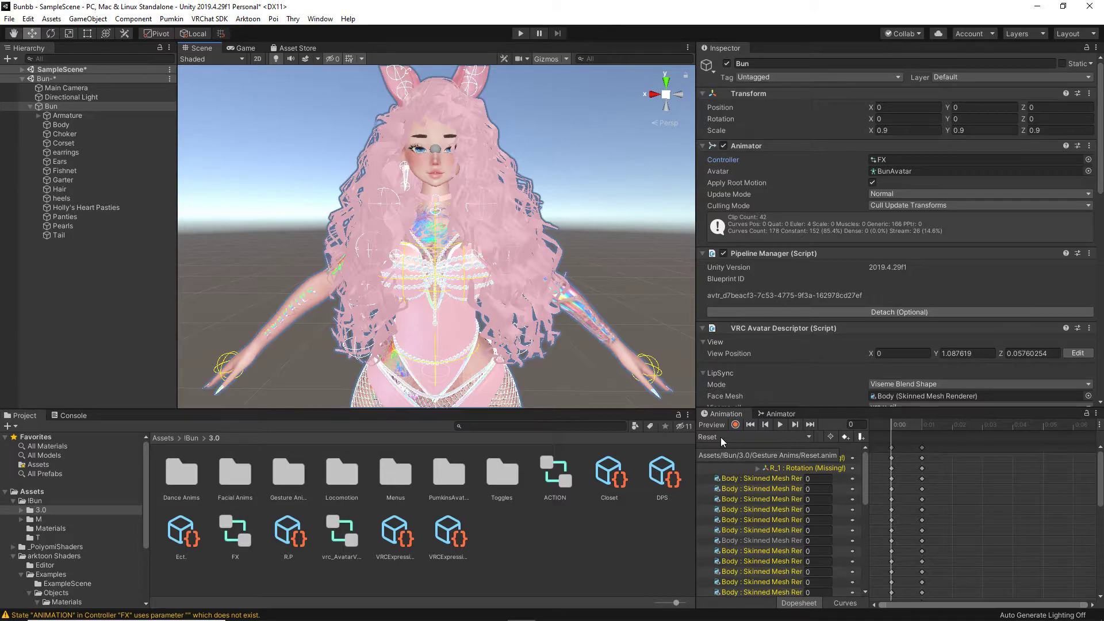
{"action": "left_click", "coordinate": [720, 437]}
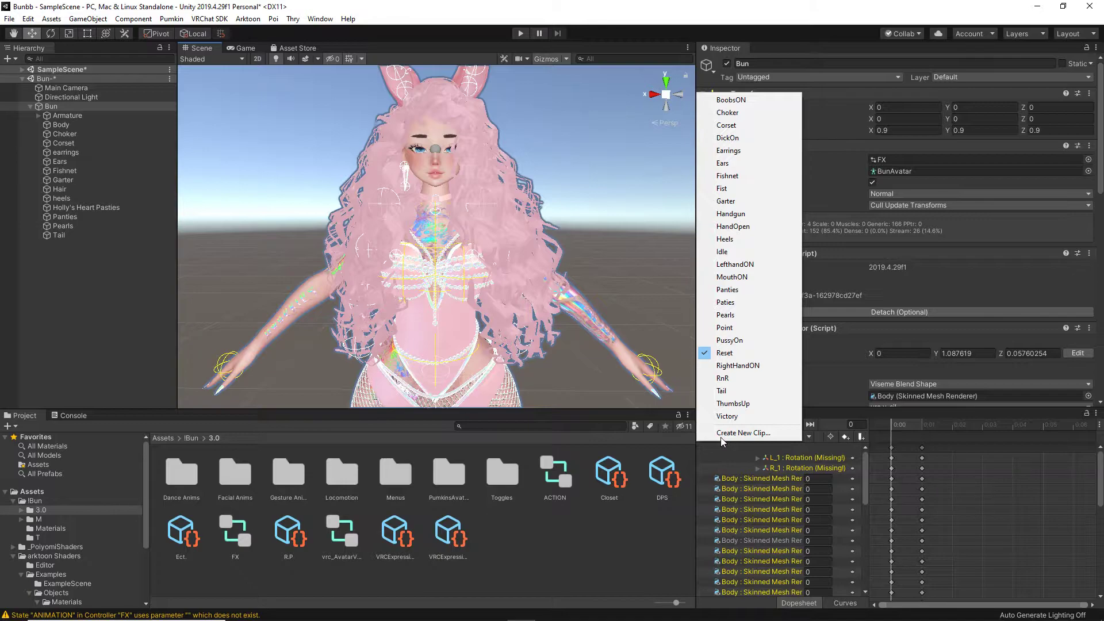
Step: Load the HandOpen clip and preview it on the avatar
{"action": "left_click", "coordinate": [726, 227]}
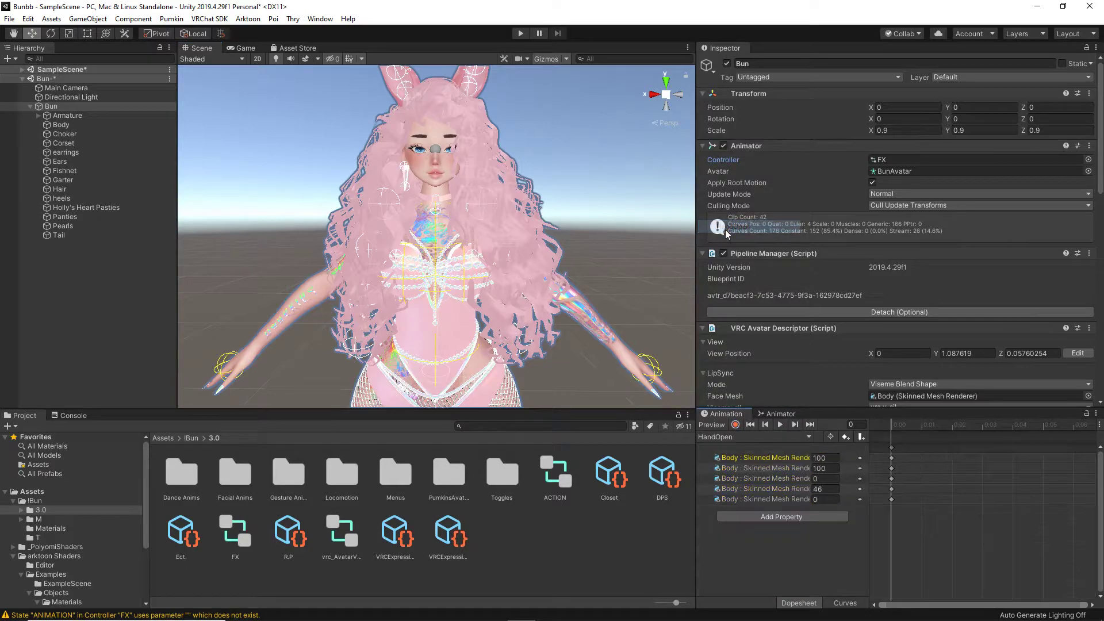
{"action": "left_click", "coordinate": [713, 425]}
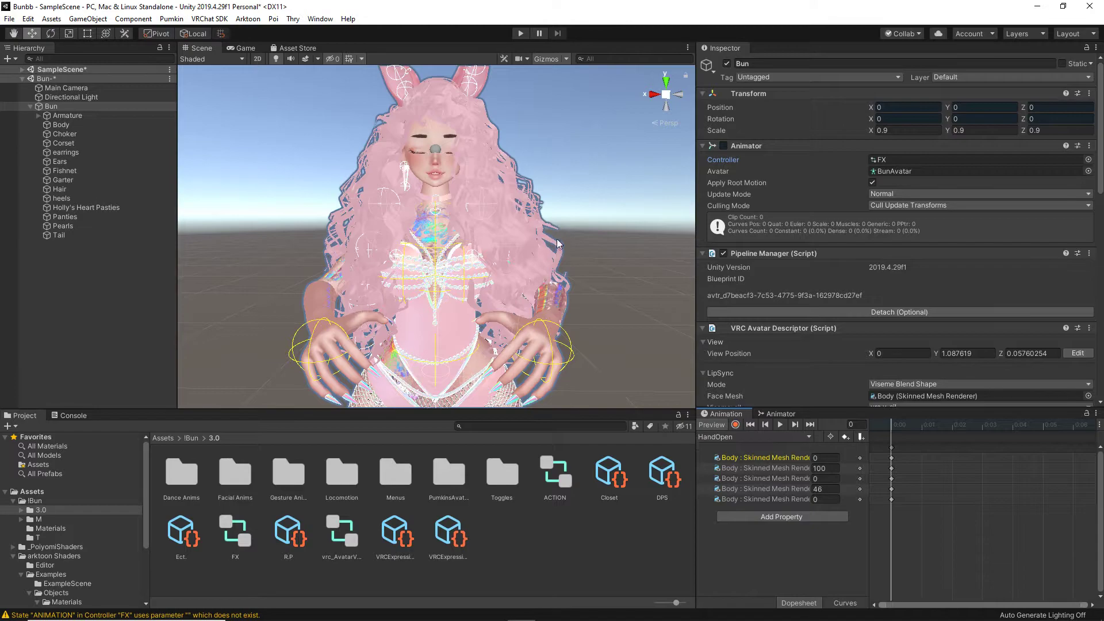
{"action": "middle_click_drag", "start_coordinate": [557, 244], "coordinate": [540, 176]}
{"action": "scroll", "coordinate": [531, 171], "scroll_direction": "down", "scroll_amount": 3}
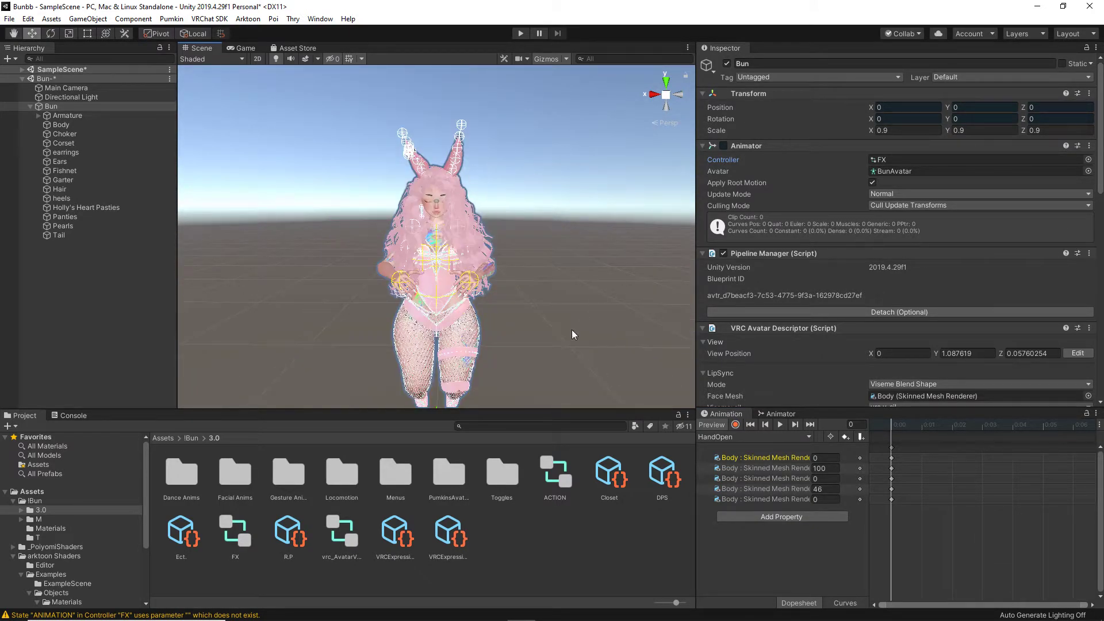
{"action": "scroll", "coordinate": [499, 209], "scroll_direction": "up", "scroll_amount": 3}
Step: Frame the avatar's face head-on and check the closed-eyed HandOpen expression with Preview
{"action": "middle_click_drag", "start_coordinate": [499, 209], "coordinate": [415, 245]}
{"action": "left_click_drag", "start_coordinate": [415, 246], "coordinate": [496, 266], "text": "alt"}
{"action": "scroll", "coordinate": [493, 261], "scroll_direction": "down", "scroll_amount": 3}
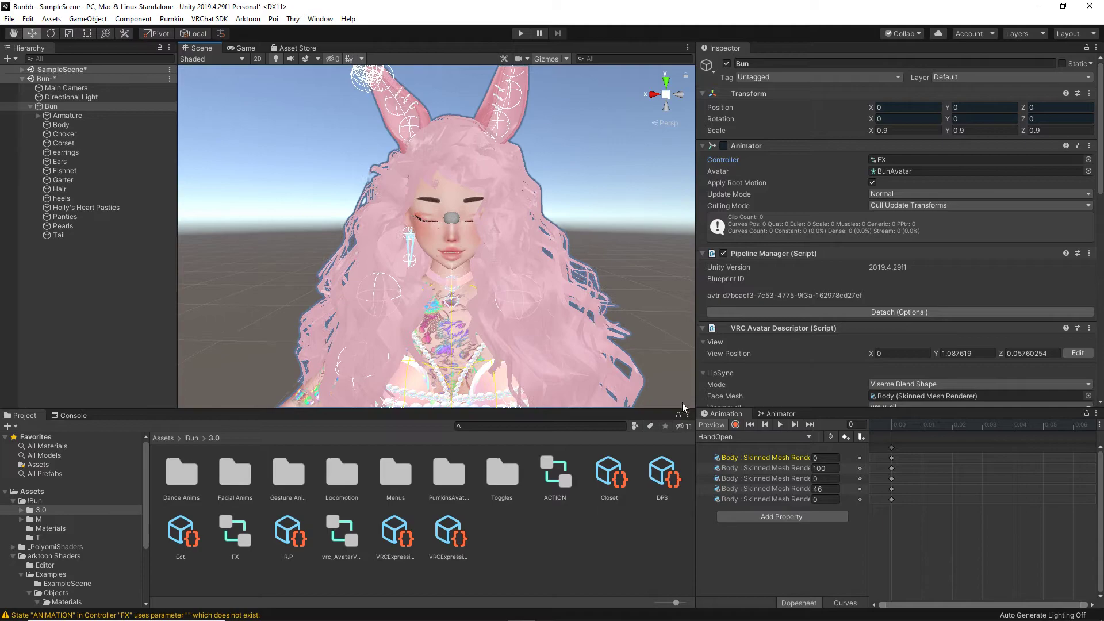
{"action": "left_click", "coordinate": [708, 425]}
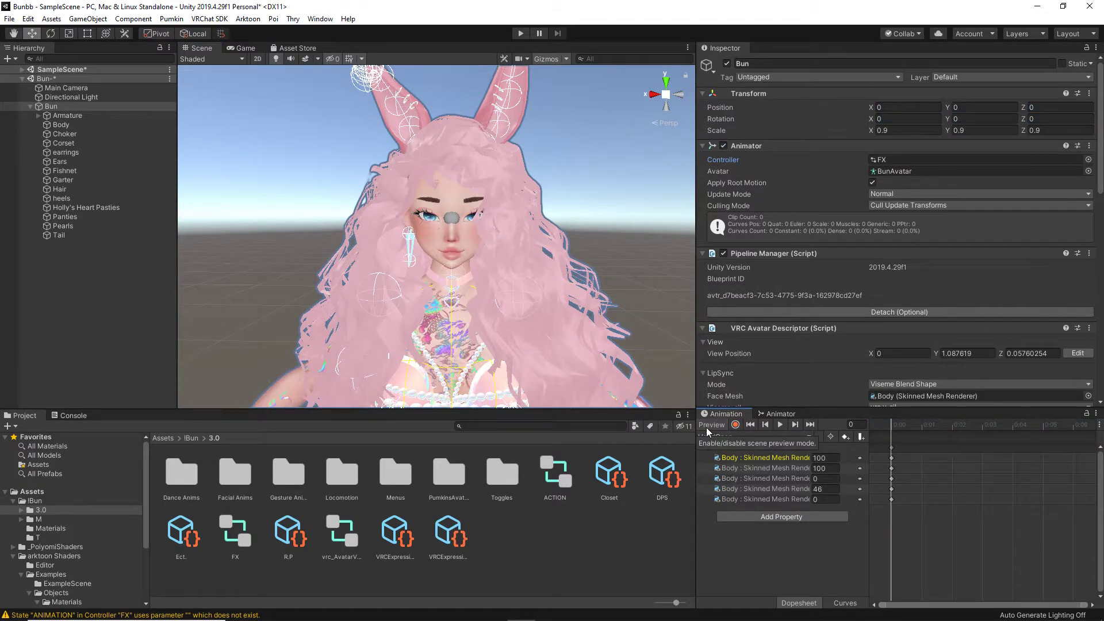
{"action": "left_click", "coordinate": [706, 426]}
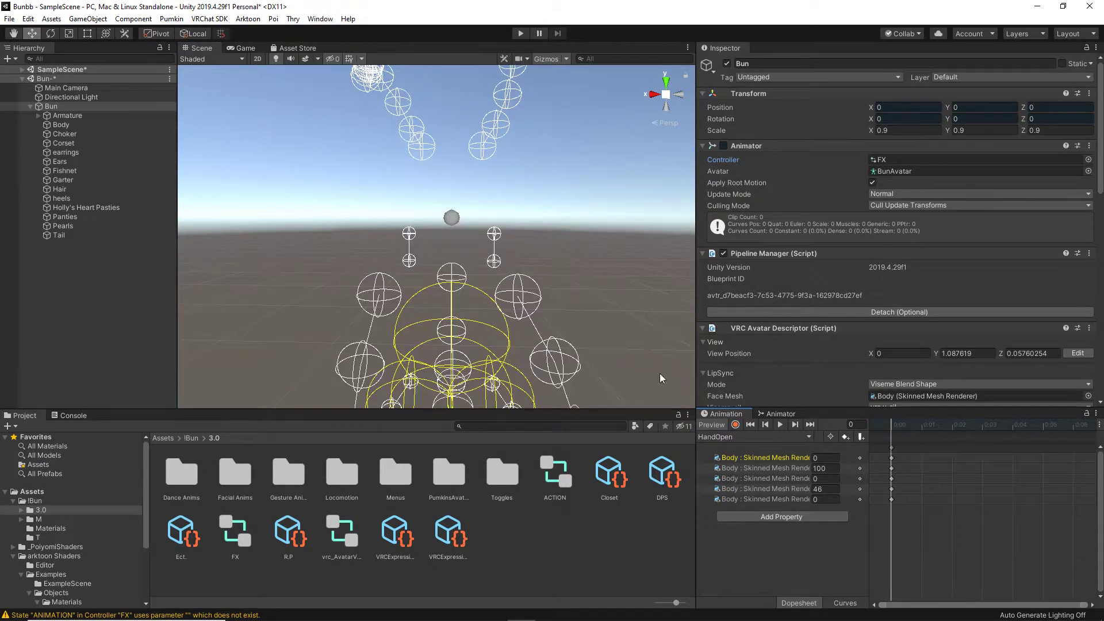
{"action": "scroll", "coordinate": [575, 258], "scroll_direction": "up", "scroll_amount": 3}
{"action": "middle_click_drag", "start_coordinate": [575, 241], "coordinate": [568, 324]}
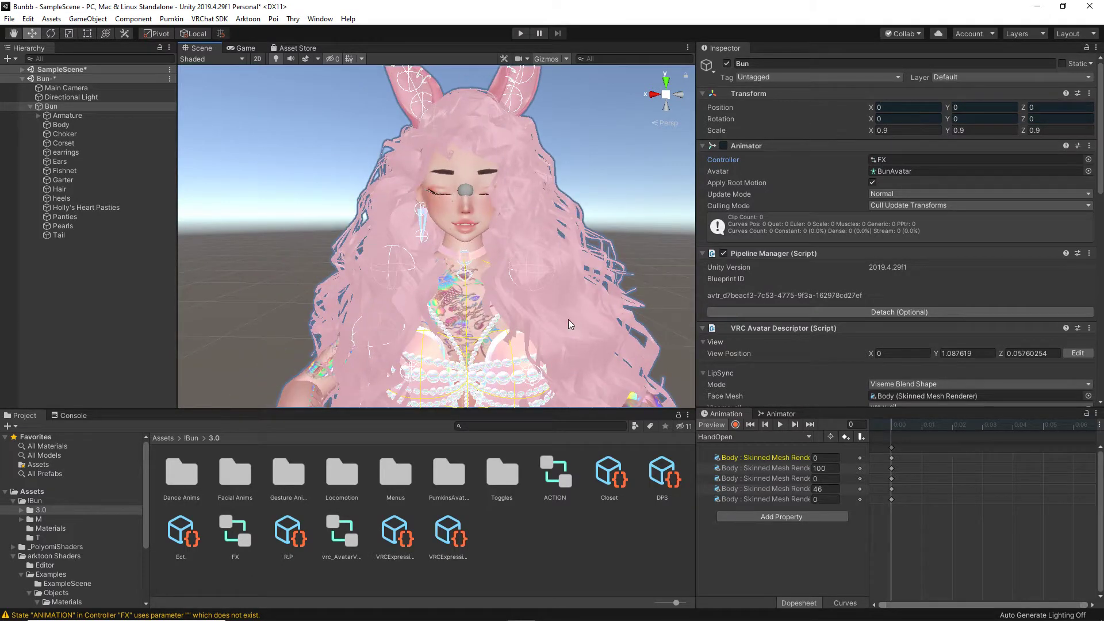
Step: Select and frame the Body mesh, then expand its BlendShapes list
{"action": "left_click", "coordinate": [70, 124]}
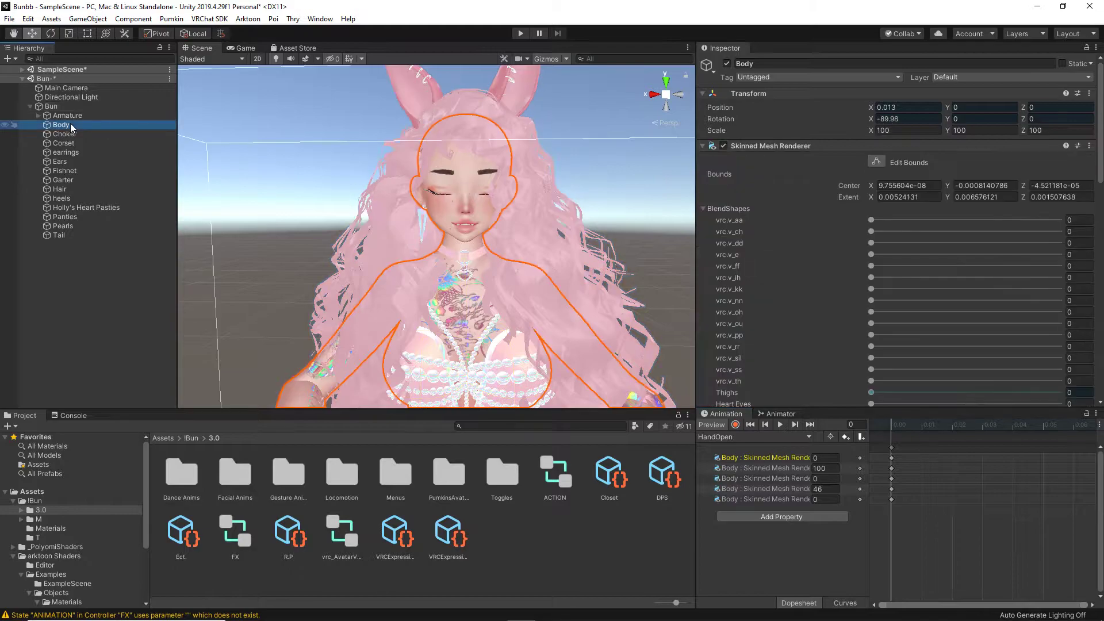
{"action": "key", "text": "f"}
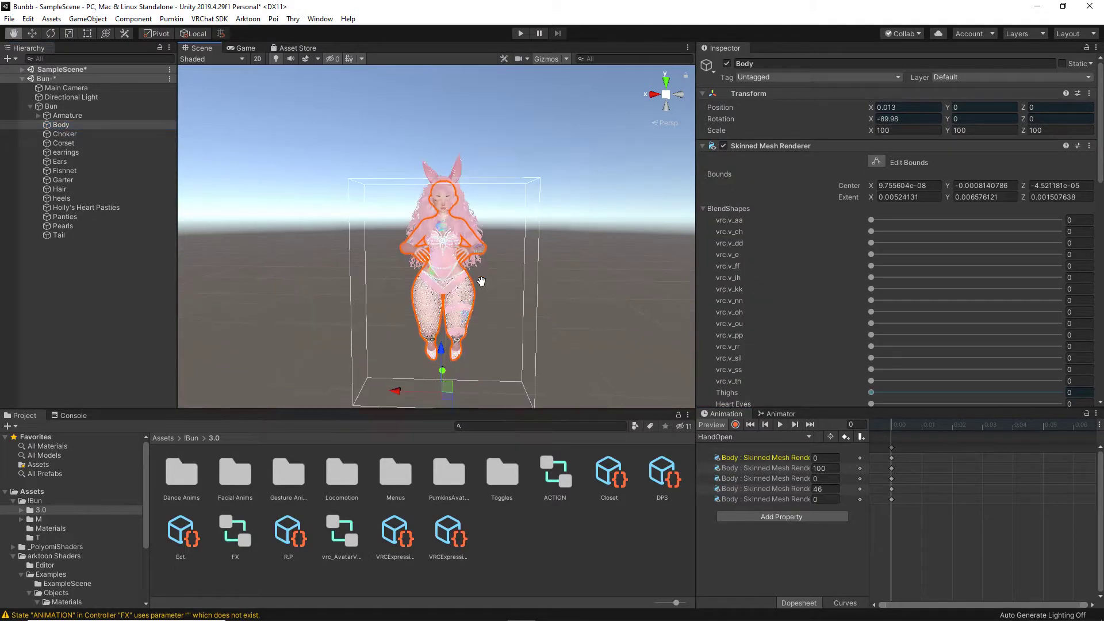
{"action": "right_click_drag", "start_coordinate": [473, 275], "coordinate": [544, 244]}
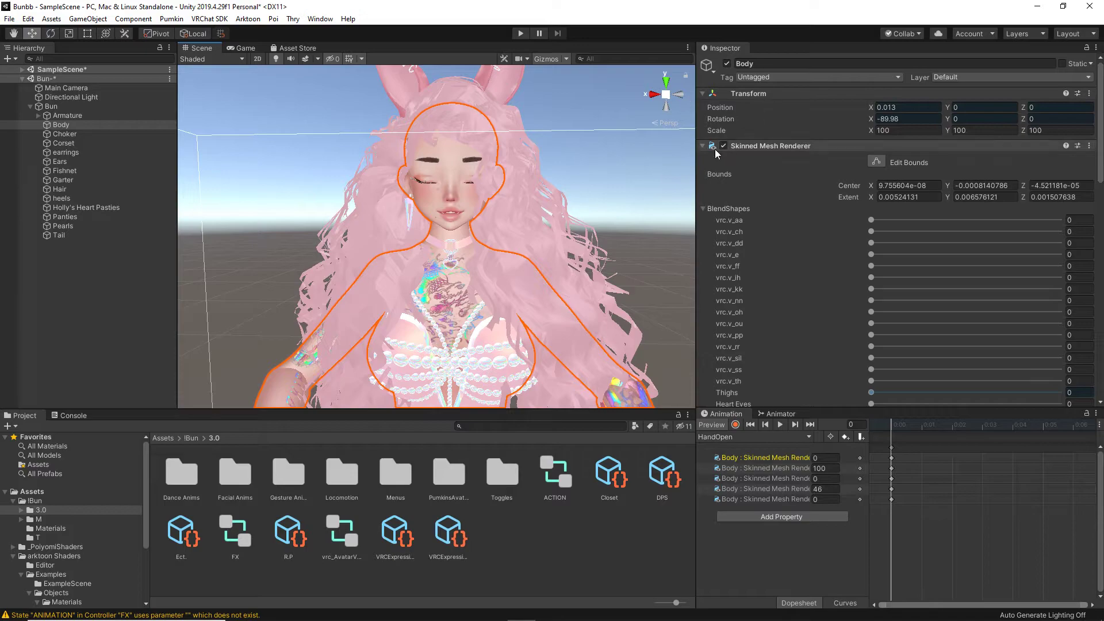
{"action": "left_click", "coordinate": [702, 207]}
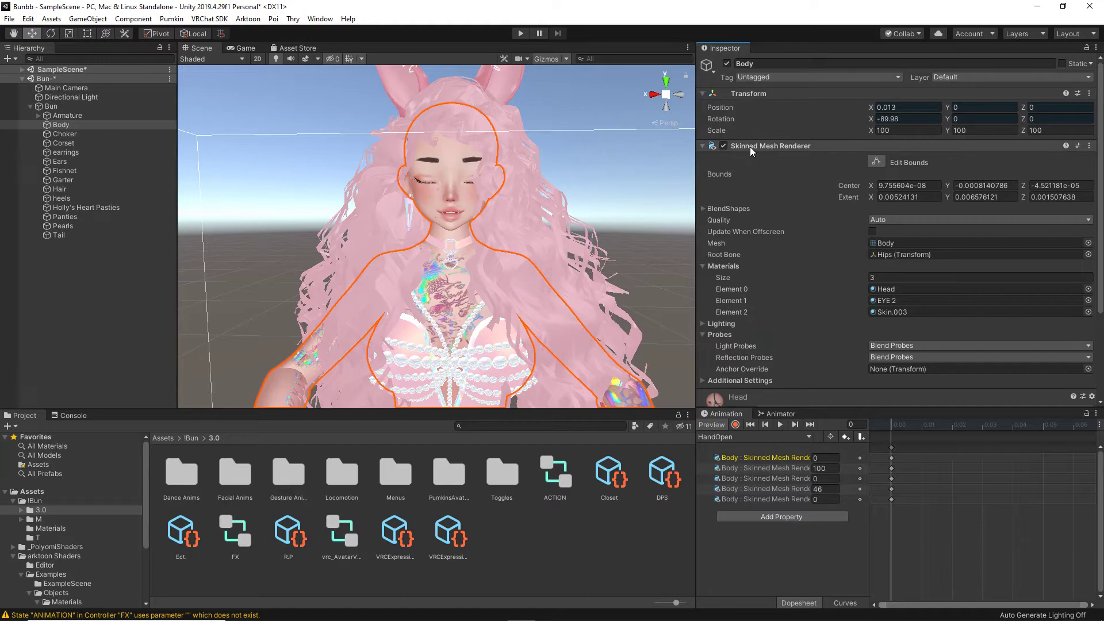
{"action": "left_click", "coordinate": [703, 208]}
{"action": "scroll", "coordinate": [799, 169], "scroll_direction": "down", "scroll_amount": 10}
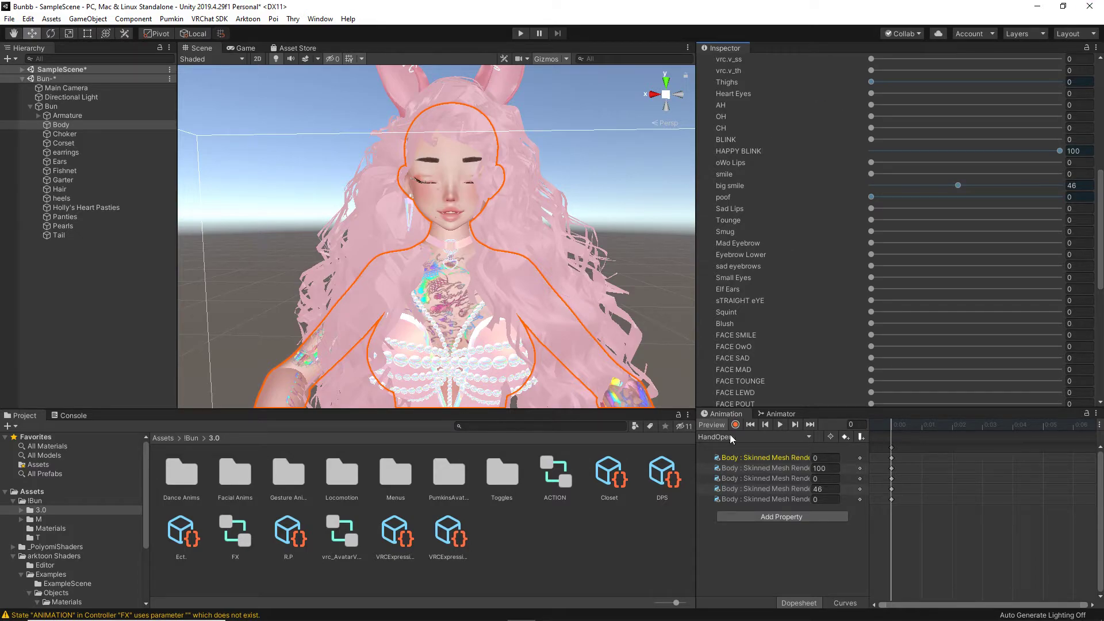
{"action": "scroll", "coordinate": [592, 309], "scroll_direction": "down", "scroll_amount": 4}
{"action": "scroll", "coordinate": [585, 308], "scroll_direction": "up", "scroll_amount": 4}
Step: Try Eyebrow Lower at 66, Sad Lips and the AH mouth shape, then reset them
{"action": "left_click_drag", "start_coordinate": [871, 256], "coordinate": [818, 244]}
{"action": "left_click_drag", "start_coordinate": [871, 209], "coordinate": [829, 216]}
{"action": "left_click_drag", "start_coordinate": [871, 105], "coordinate": [633, 111]}
{"action": "left_click", "coordinate": [918, 606]}
{"action": "scroll", "coordinate": [943, 601], "scroll_direction": "up", "scroll_amount": 2}
{"action": "scroll", "coordinate": [837, 264], "scroll_direction": "up", "scroll_amount": 3}
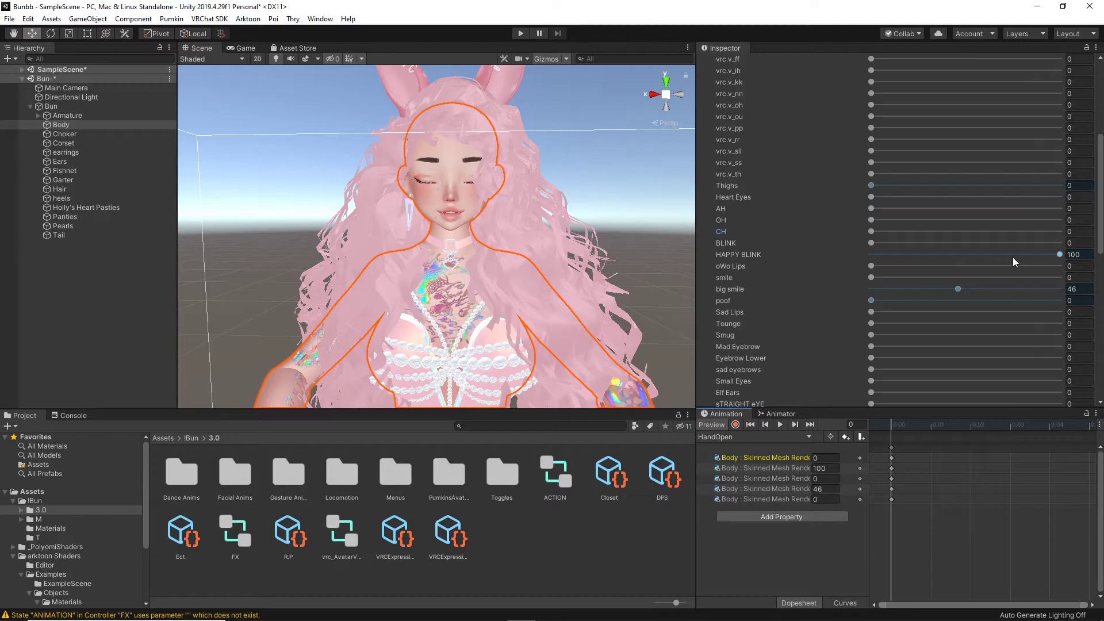
Step: Record a Smug blend shape key of 77.3 into HandOpen, viewed close on her head
{"action": "left_click", "coordinate": [735, 424]}
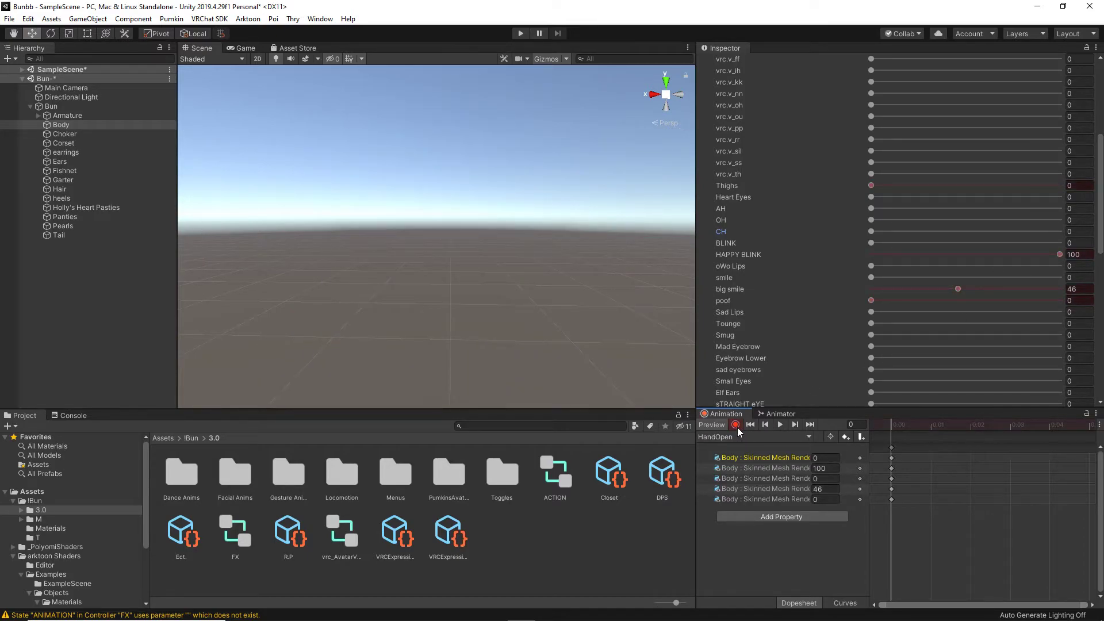
{"action": "middle_click_drag", "start_coordinate": [596, 320], "coordinate": [583, 287]}
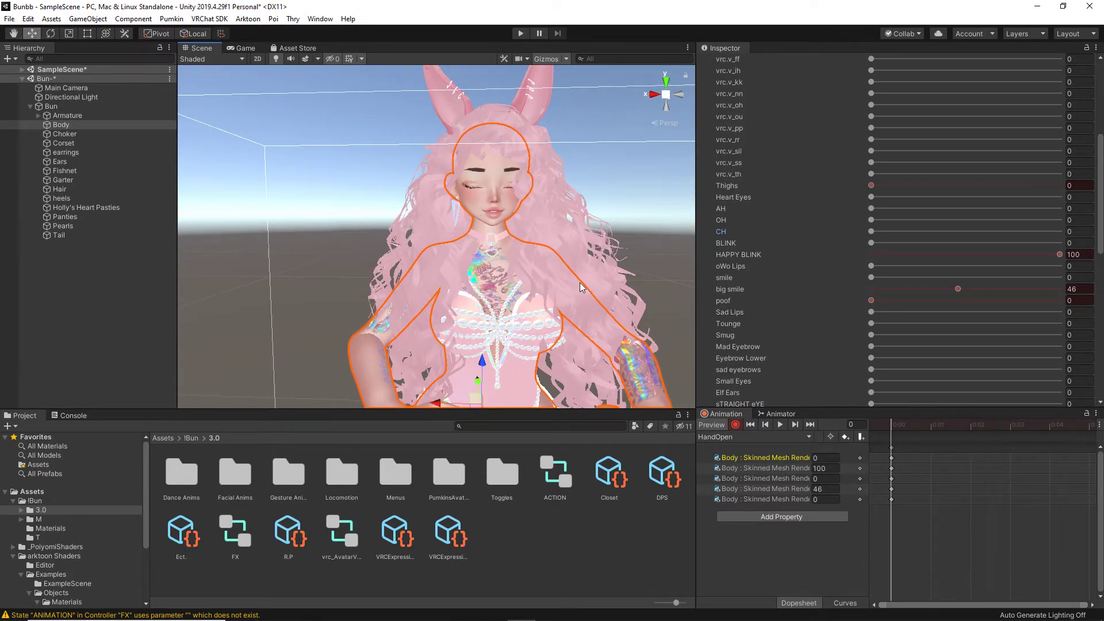
{"action": "right_click_drag", "start_coordinate": [583, 288], "coordinate": [557, 320]}
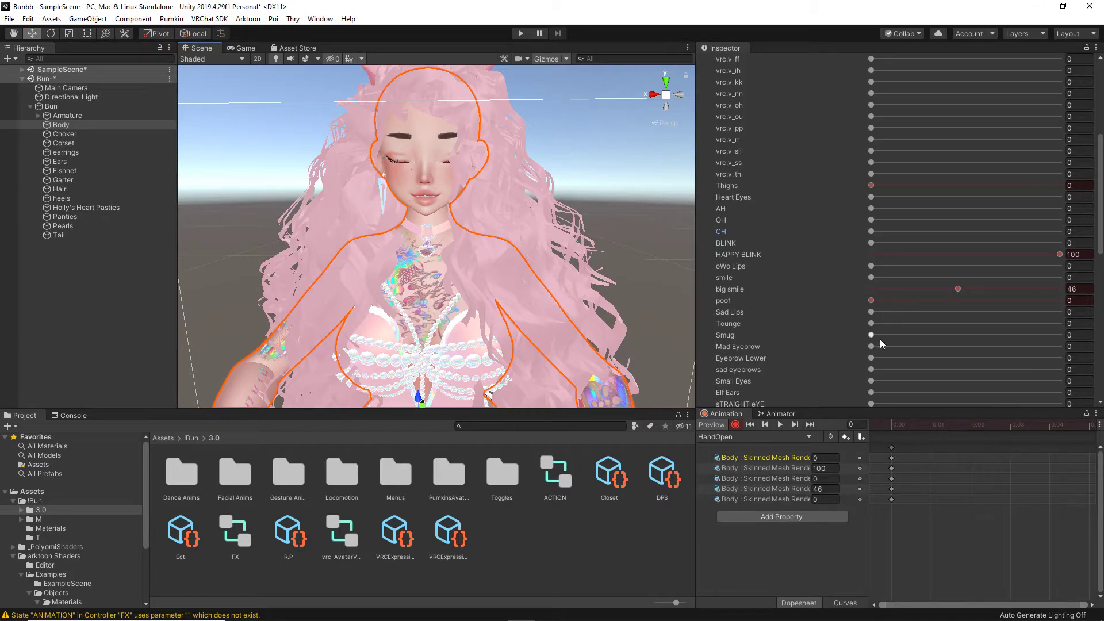
{"action": "left_click_drag", "start_coordinate": [880, 335], "coordinate": [1018, 333]}
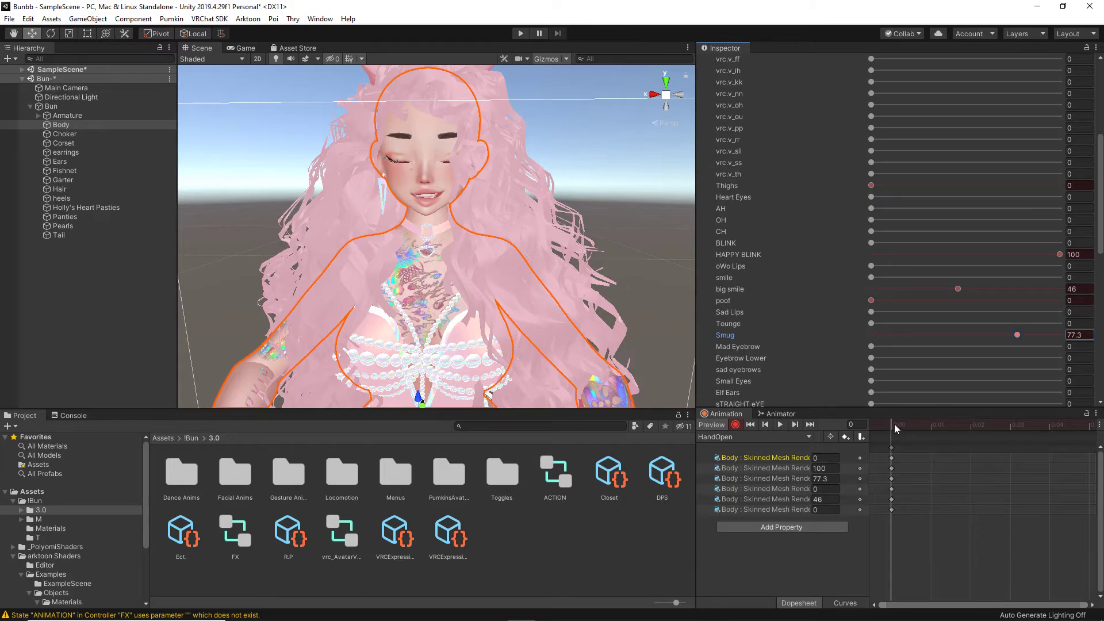
{"action": "left_click_drag", "start_coordinate": [892, 423], "coordinate": [926, 426]}
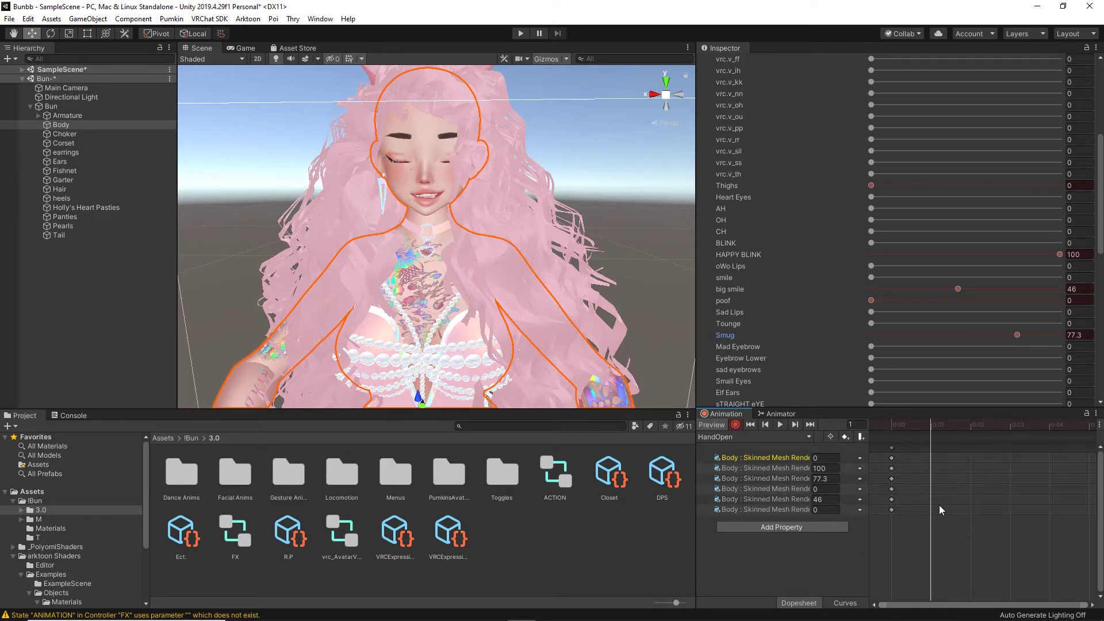
{"action": "left_click_drag", "start_coordinate": [894, 428], "coordinate": [918, 425]}
{"action": "left_click", "coordinate": [906, 425]}
Step: Stop recording, turn off Preview, and orbit to the avatar's face
{"action": "left_click", "coordinate": [735, 424]}
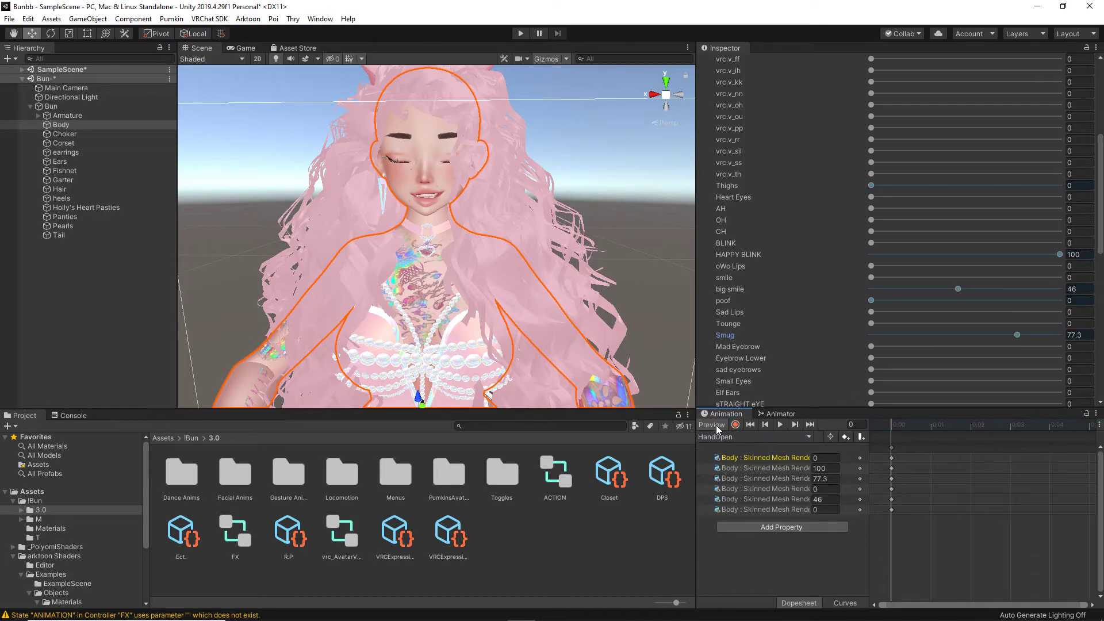
{"action": "left_click", "coordinate": [718, 426]}
{"action": "scroll", "coordinate": [586, 276], "scroll_direction": "down", "scroll_amount": 5}
{"action": "scroll", "coordinate": [493, 223], "scroll_direction": "up", "scroll_amount": 10}
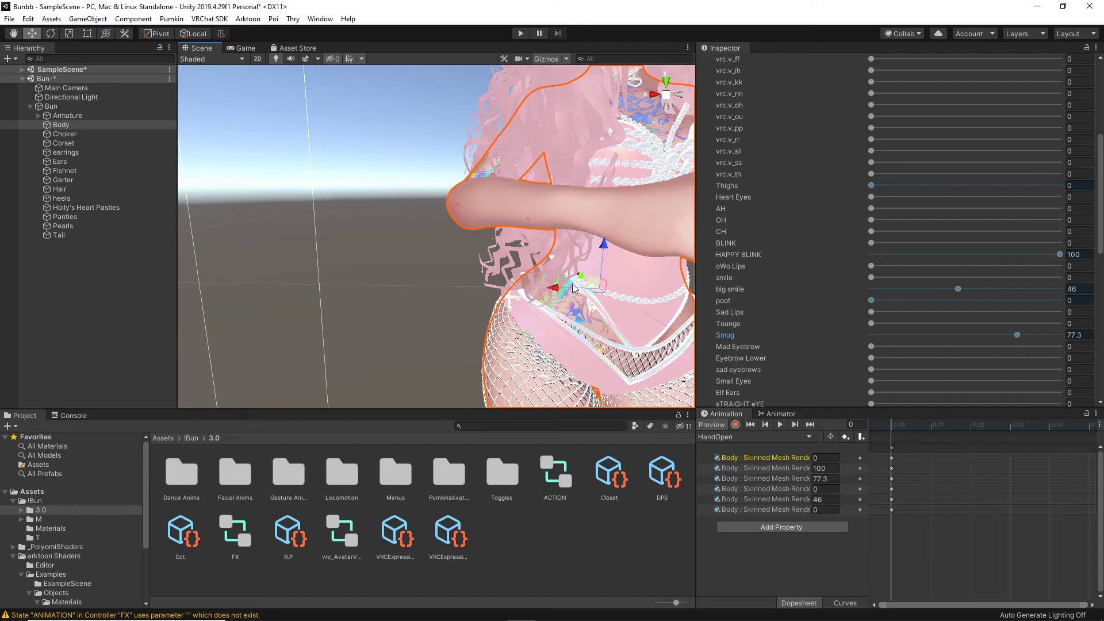
{"action": "left_click_drag", "start_coordinate": [573, 287], "coordinate": [502, 273], "text": "alt"}
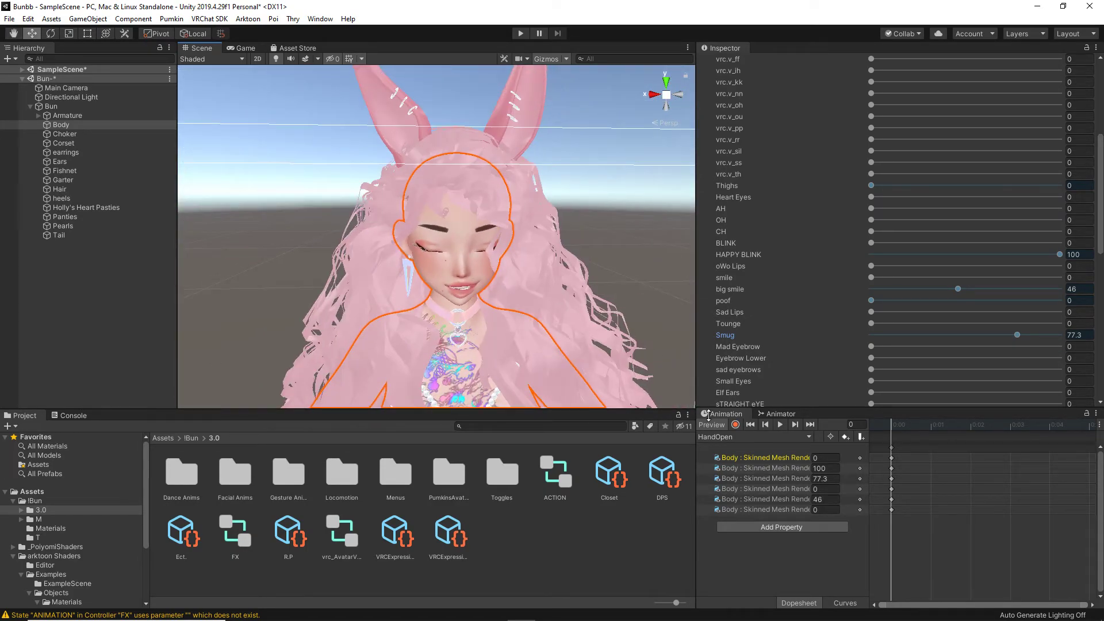
Step: Re-record the Smug key at 0 and stop recording
{"action": "left_click", "coordinate": [735, 425]}
{"action": "left_click_drag", "start_coordinate": [1015, 335], "coordinate": [874, 335]}
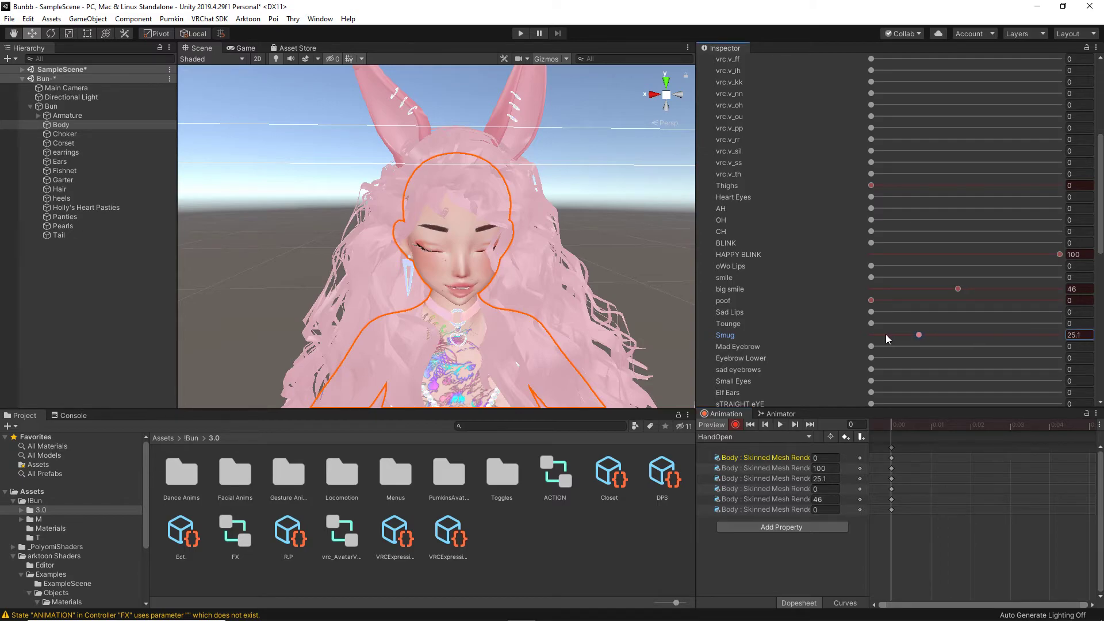
{"action": "left_click", "coordinate": [736, 424]}
Step: Compare the resting face with the HandOpen preview, framing her face close up
{"action": "left_click", "coordinate": [718, 424]}
{"action": "key", "text": "f"}
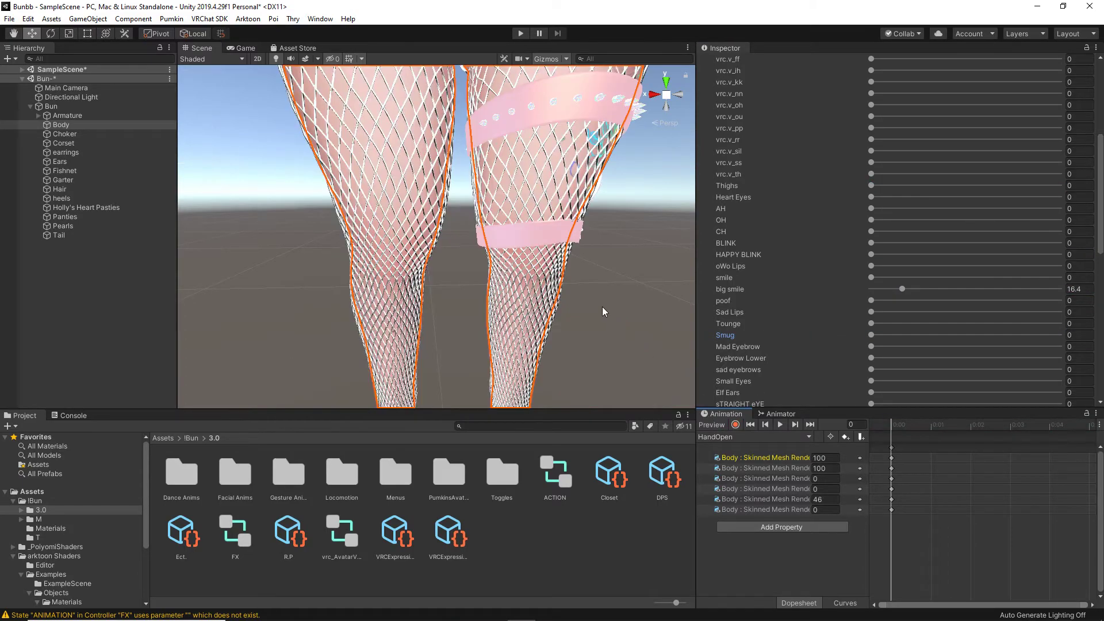
{"action": "key", "text": "q"}
{"action": "scroll", "coordinate": [547, 207], "scroll_direction": "up", "scroll_amount": 2}
{"action": "key", "text": "w"}
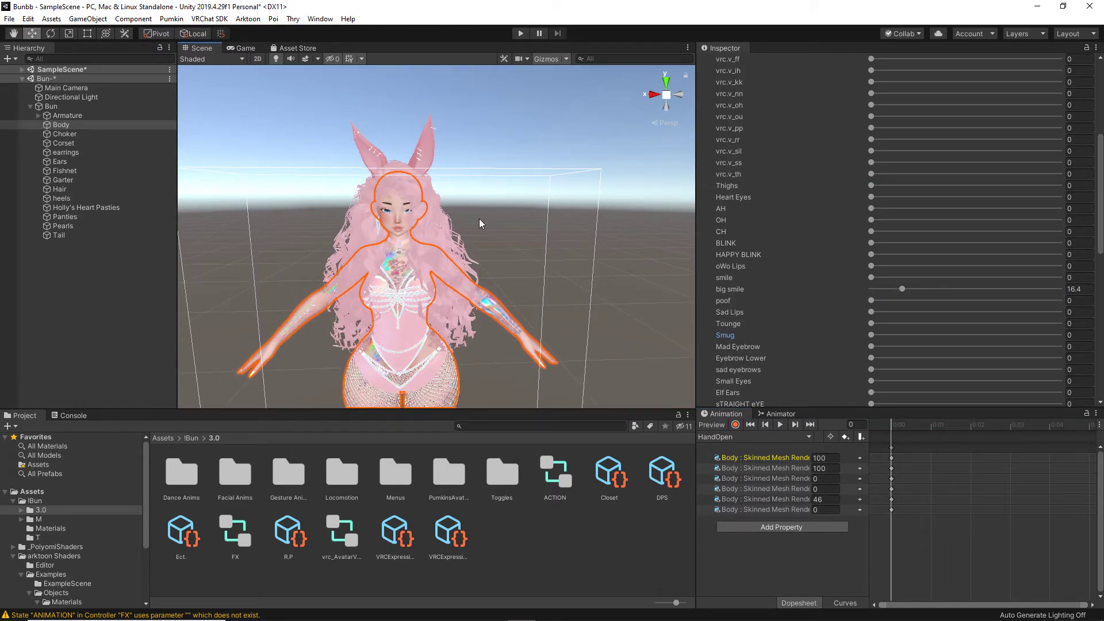
{"action": "left_click", "coordinate": [716, 425]}
{"action": "left_click_drag", "start_coordinate": [484, 299], "coordinate": [460, 267], "text": "alt"}
{"action": "scroll", "coordinate": [485, 319], "scroll_direction": "up", "scroll_amount": 5}
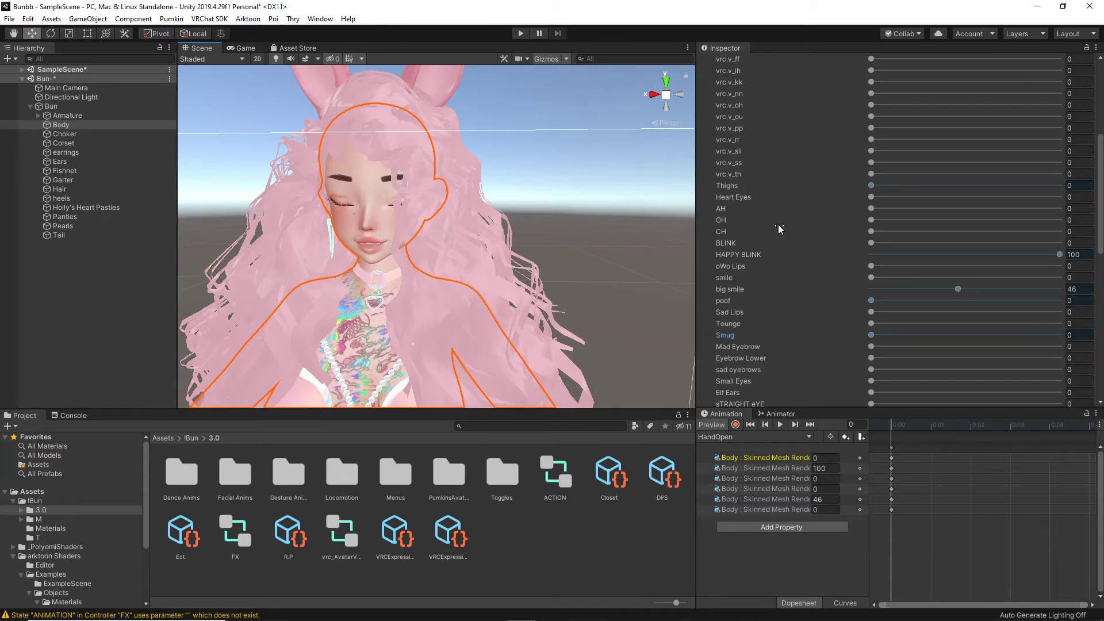
{"action": "scroll", "coordinate": [780, 227], "scroll_direction": "up", "scroll_amount": 5}
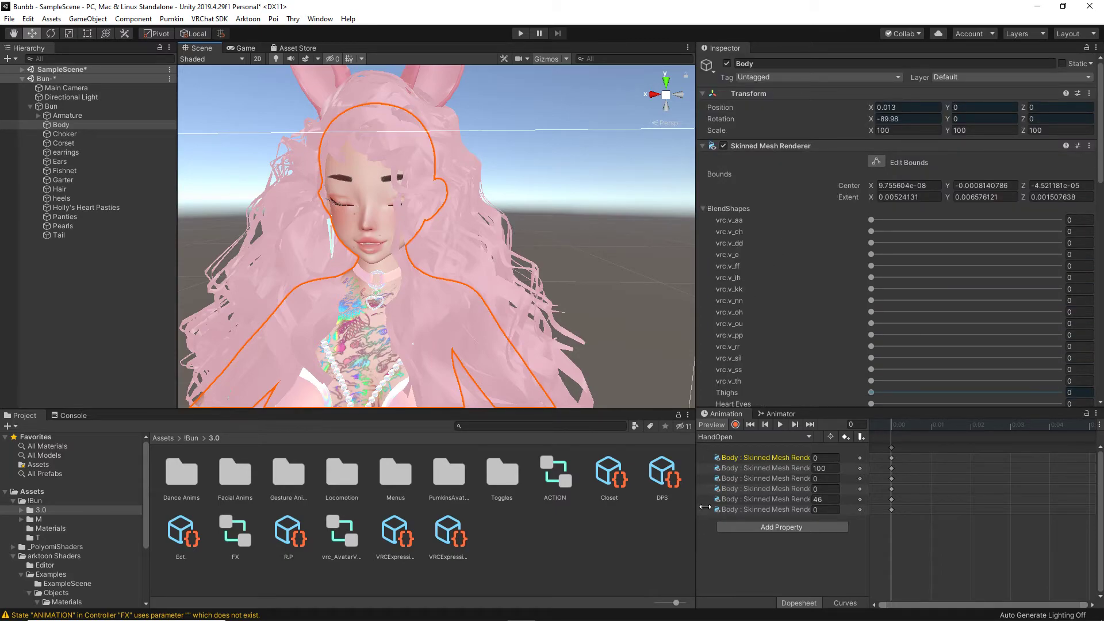
Step: Swing the view up to the face and check a blend shape's context menu without changes
{"action": "right_click_drag", "start_coordinate": [679, 380], "coordinate": [507, 143]}
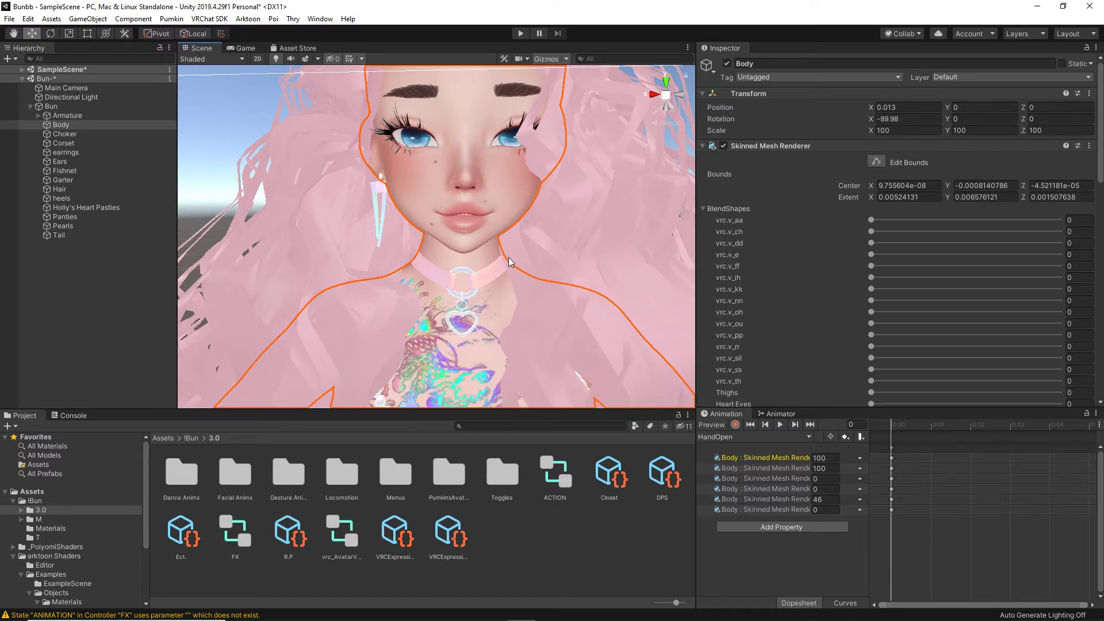
{"action": "scroll", "coordinate": [816, 250], "scroll_direction": "down", "scroll_amount": 10}
{"action": "scroll", "coordinate": [816, 251], "scroll_direction": "up", "scroll_amount": 3}
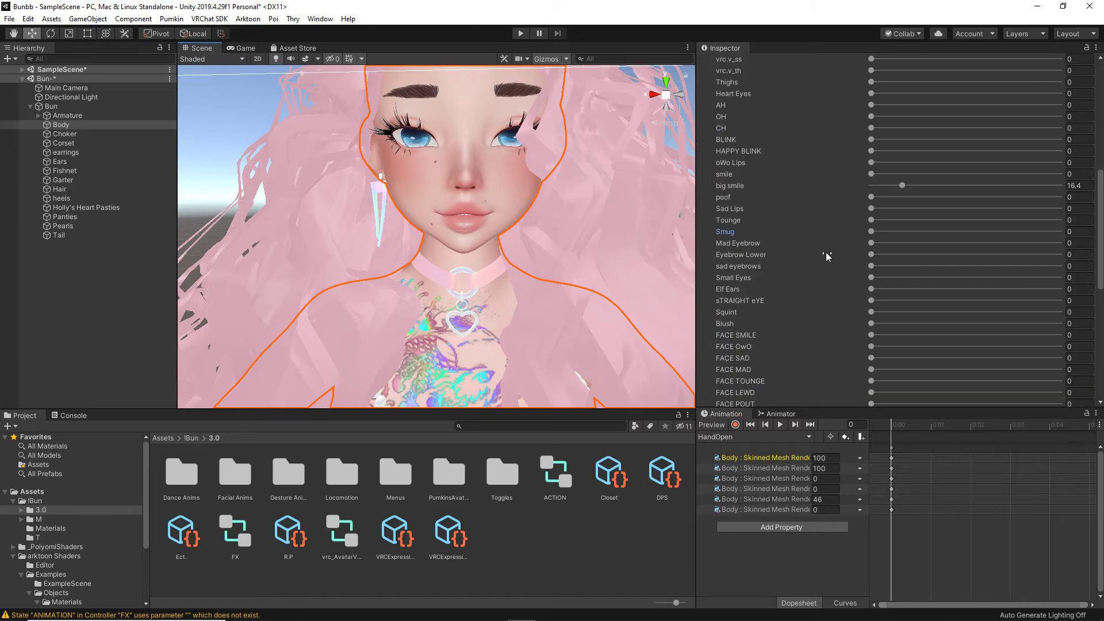
{"action": "right_click", "coordinate": [869, 286]}
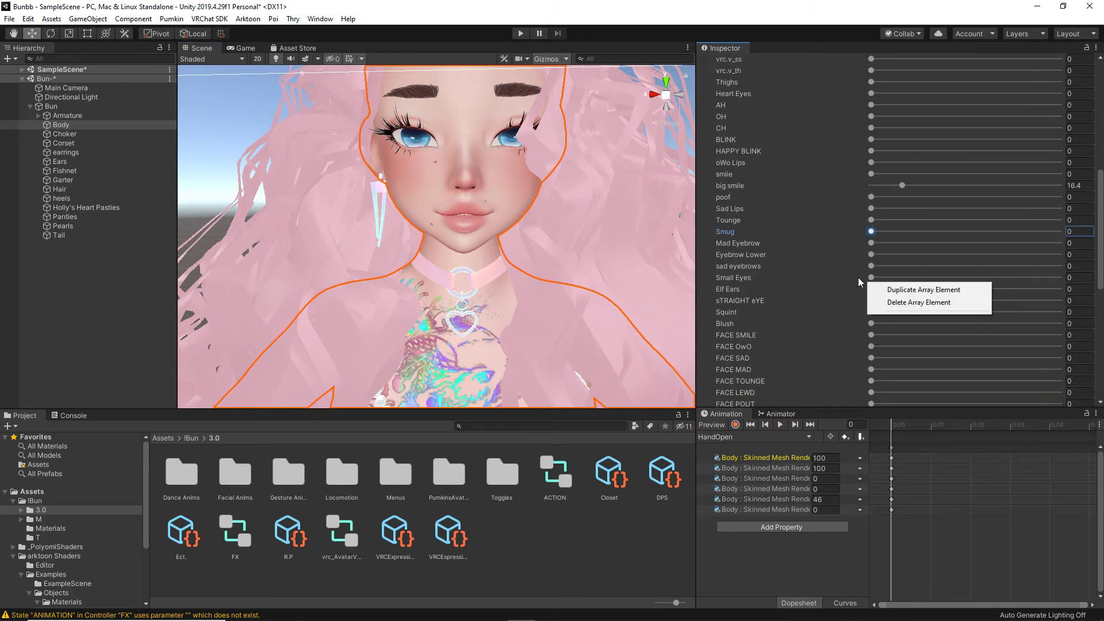
{"action": "left_click", "coordinate": [870, 266]}
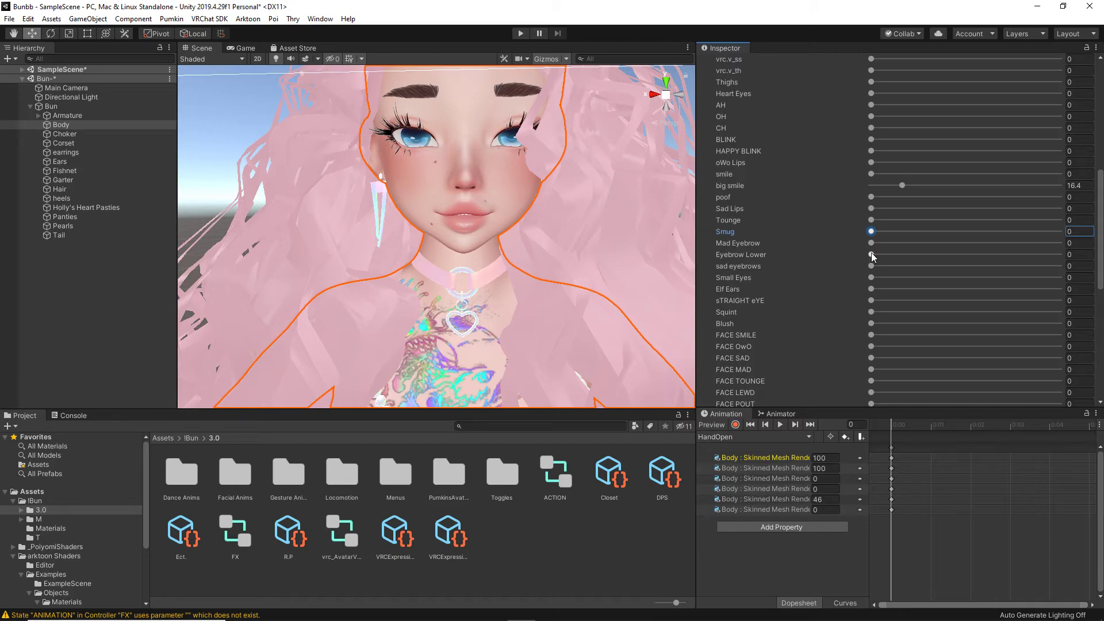
Step: Try Eyebrow Lower at 69, Mad Eyebrow at 100 and Squint at 76.9, resetting Eyebrow Lower to 0
{"action": "left_click_drag", "start_coordinate": [871, 254], "coordinate": [1078, 265]}
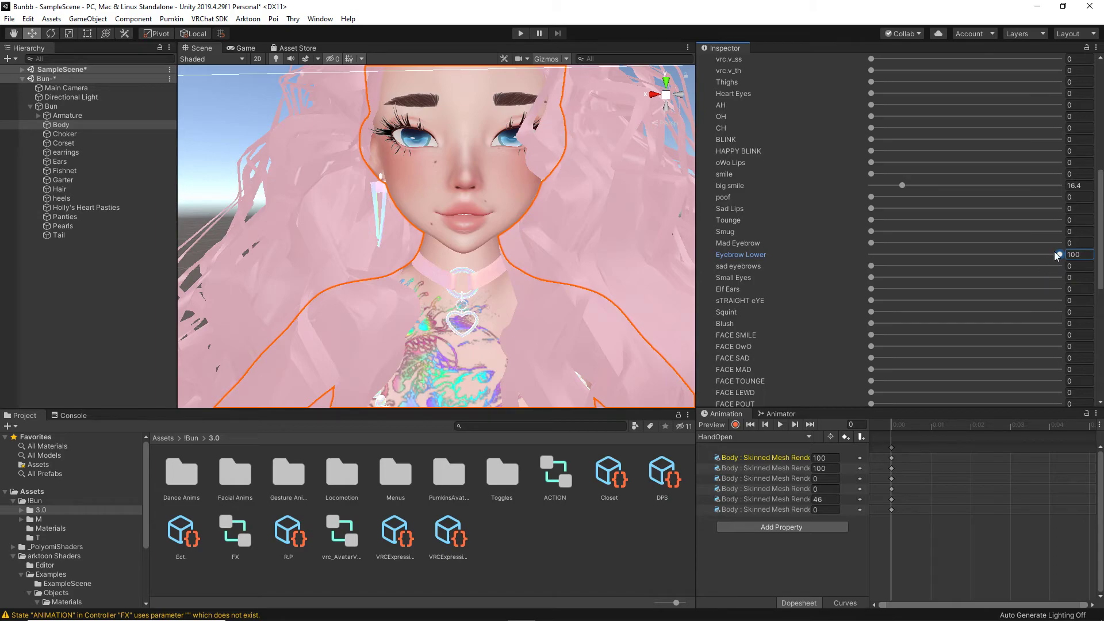
{"action": "left_click_drag", "start_coordinate": [1058, 254], "coordinate": [819, 256]}
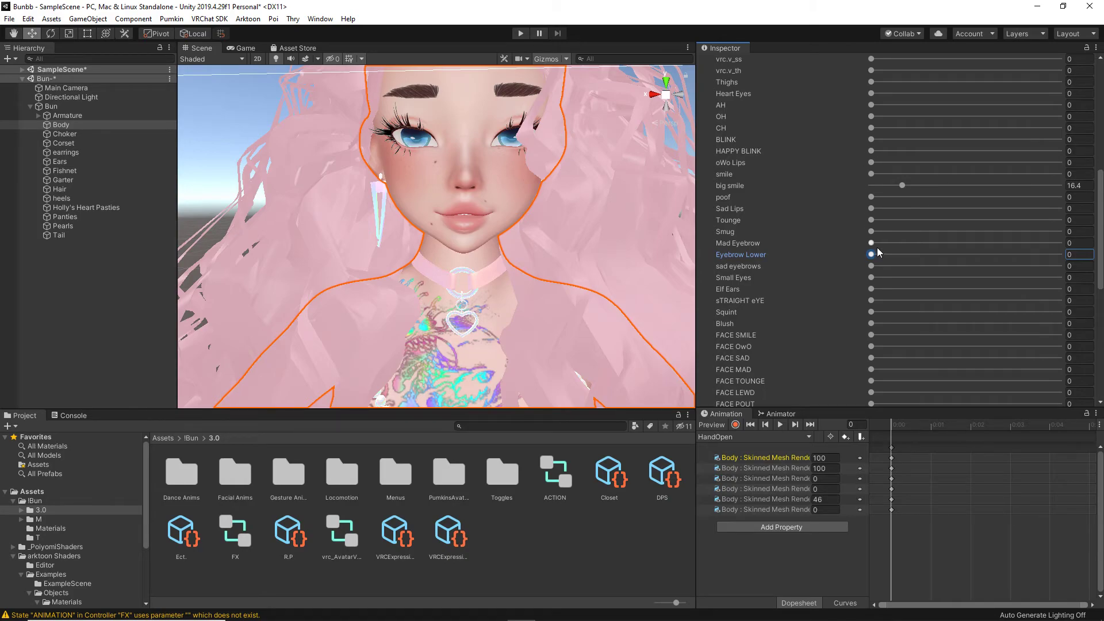
{"action": "left_click_drag", "start_coordinate": [871, 243], "coordinate": [754, 248]}
{"action": "left_click_drag", "start_coordinate": [871, 312], "coordinate": [816, 310]}
{"action": "scroll", "coordinate": [784, 298], "scroll_direction": "up", "scroll_amount": 3}
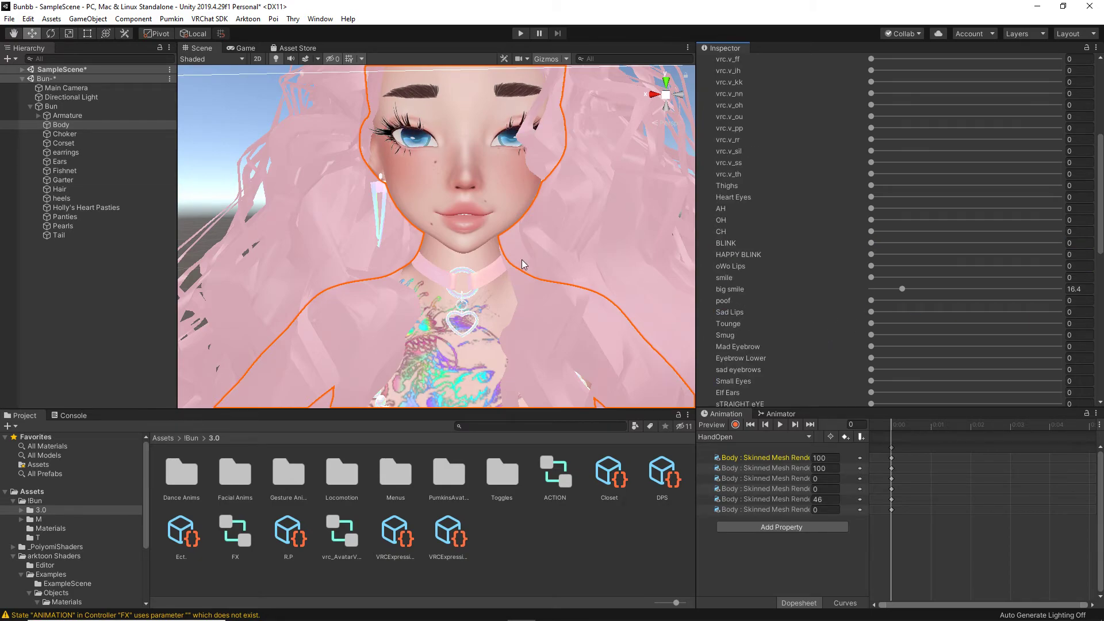
{"action": "scroll", "coordinate": [523, 258], "scroll_direction": "down", "scroll_amount": 5}
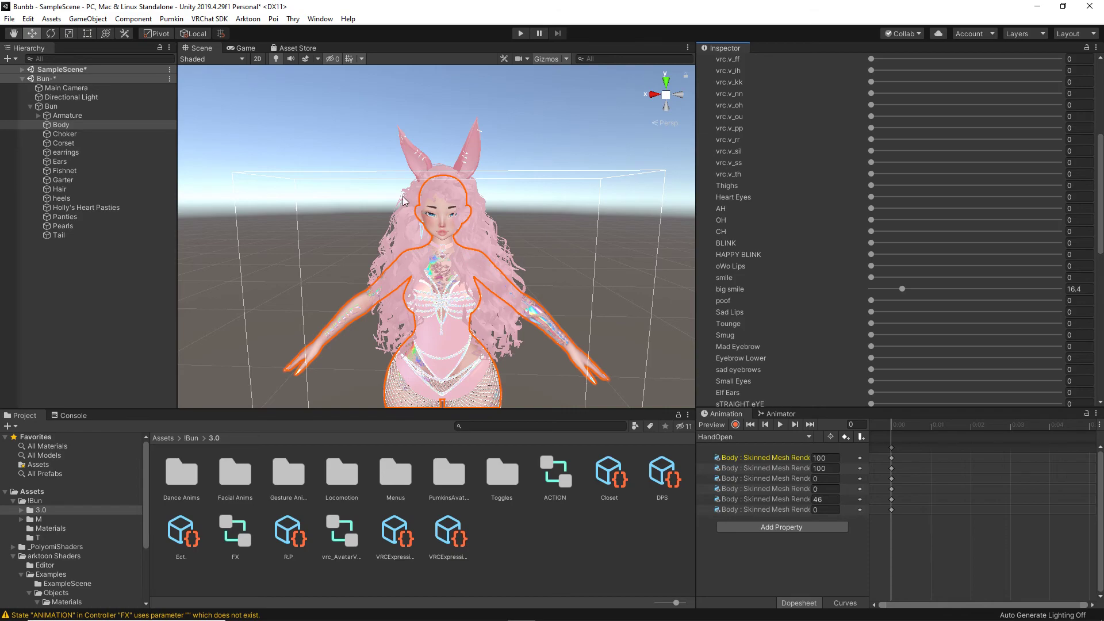
Step: Clear the FX controller from Bun's Animator so the Controller reads None
{"action": "left_click", "coordinate": [61, 106]}
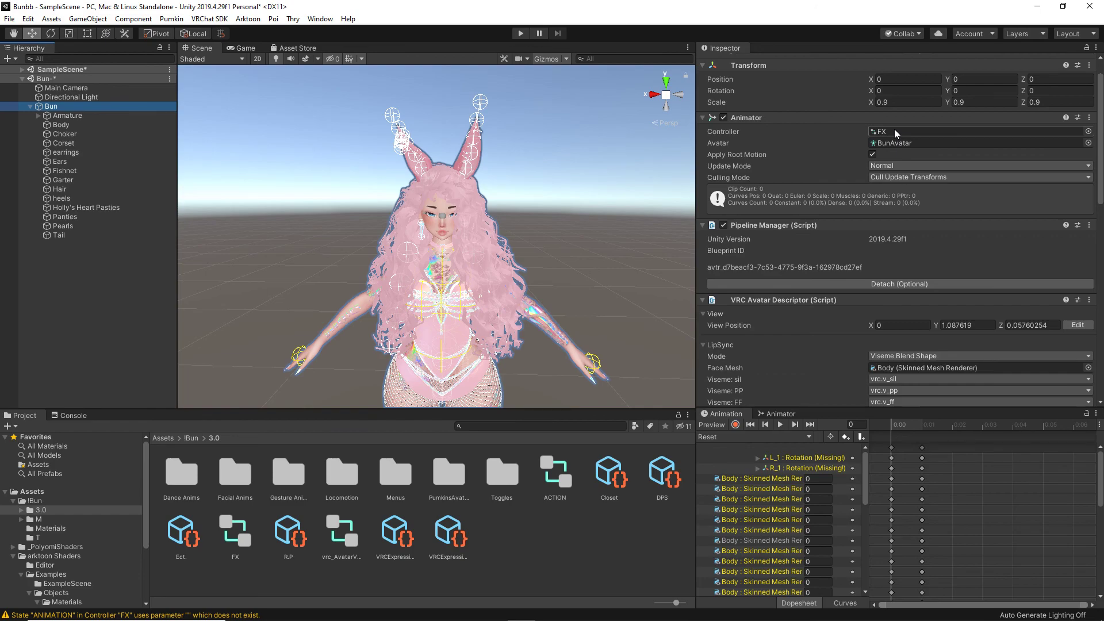
{"action": "left_click", "coordinate": [894, 131]}
{"action": "key", "text": "Delete"}
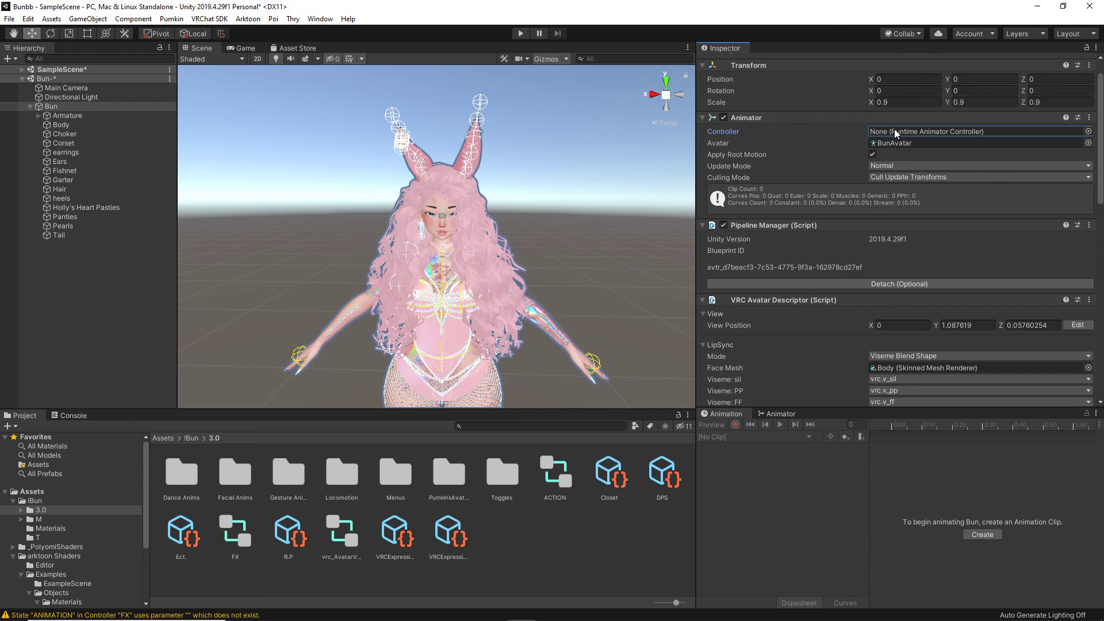